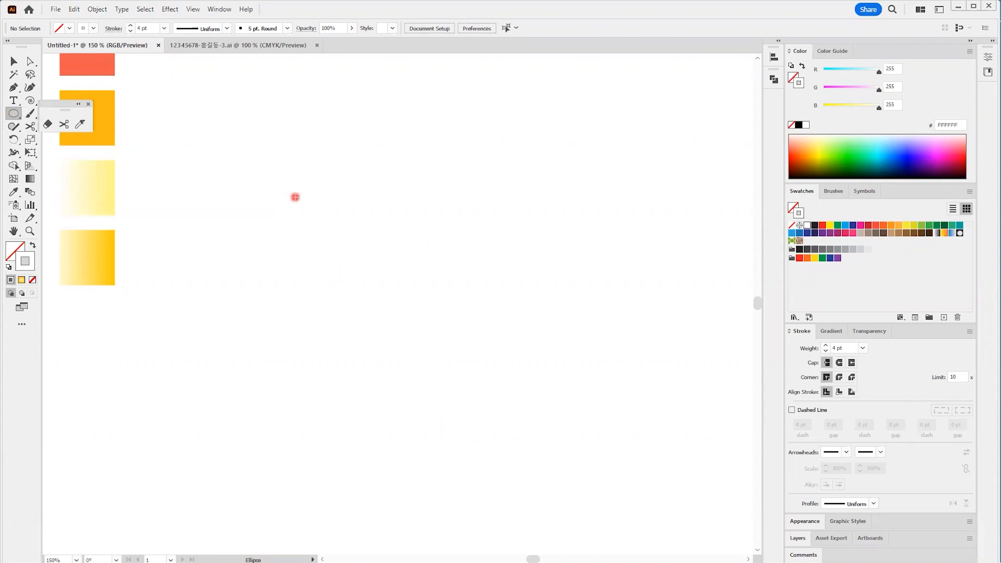
Draw a circle about 125 px in diameter on the empty canvas and fill it with the solid orange sample colour
left_click_drag(297, 179, 443, 319)
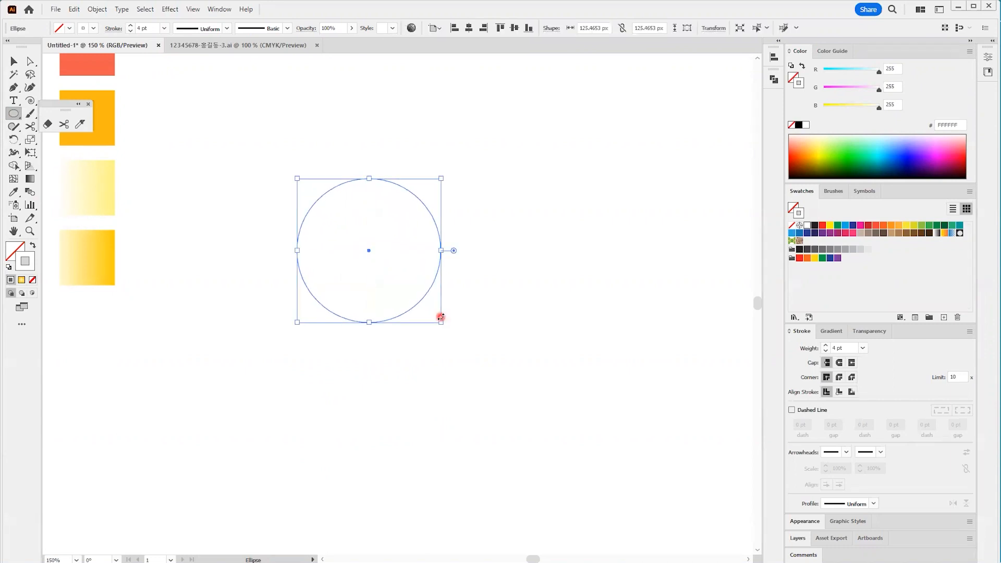
key("i")
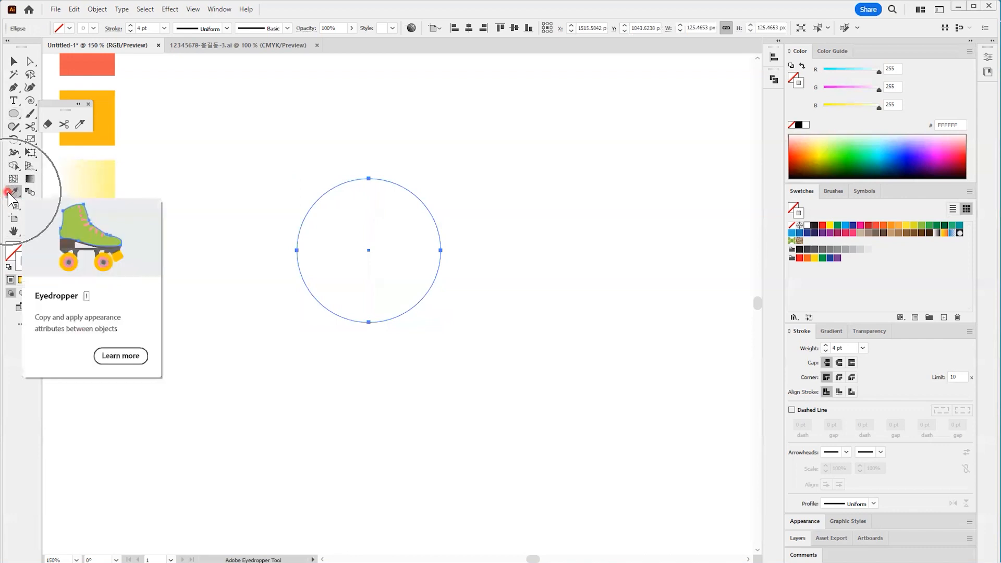
left_click(108, 135)
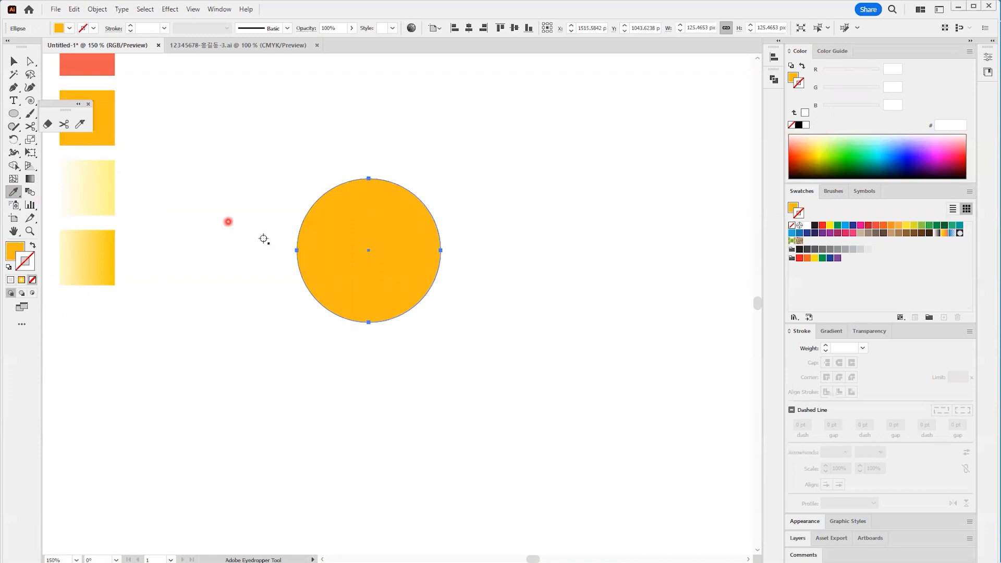
Draw an orange ellipse about 284 by 182 px below the circle and move it up to overlap the circle as the duck's body
key("l")
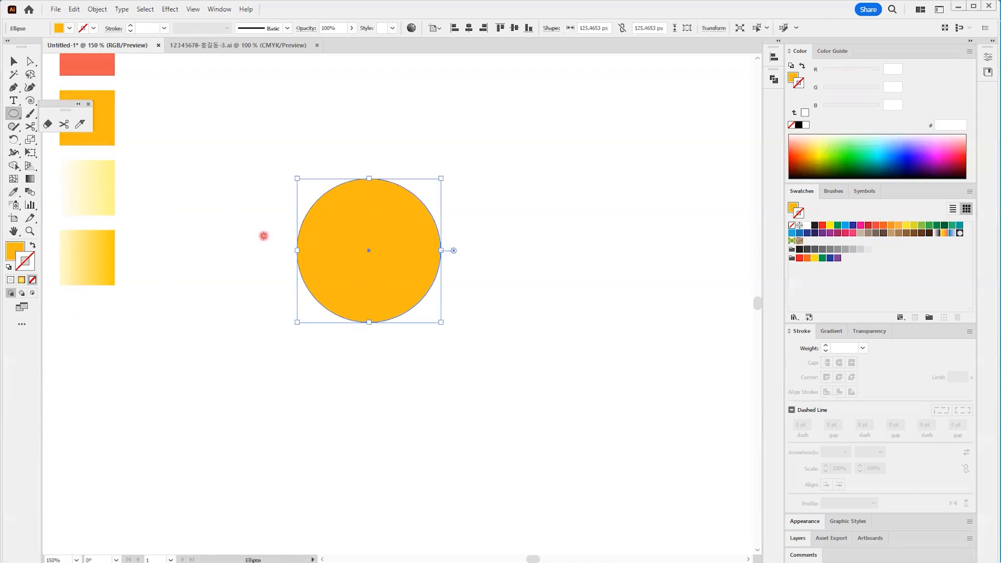
left_click_drag(286, 310, 611, 519)
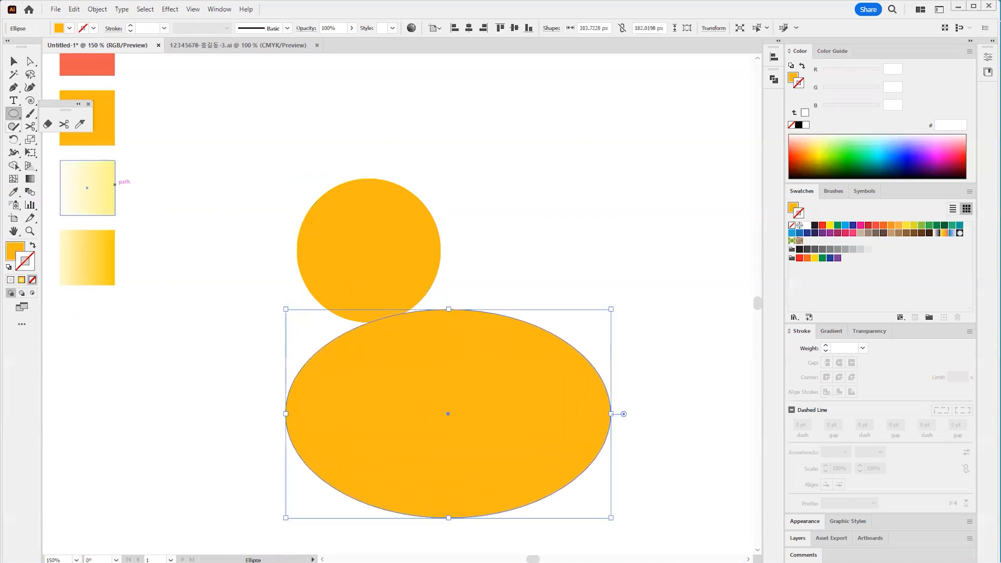
left_click(14, 61)
left_click_drag(390, 411, 386, 382)
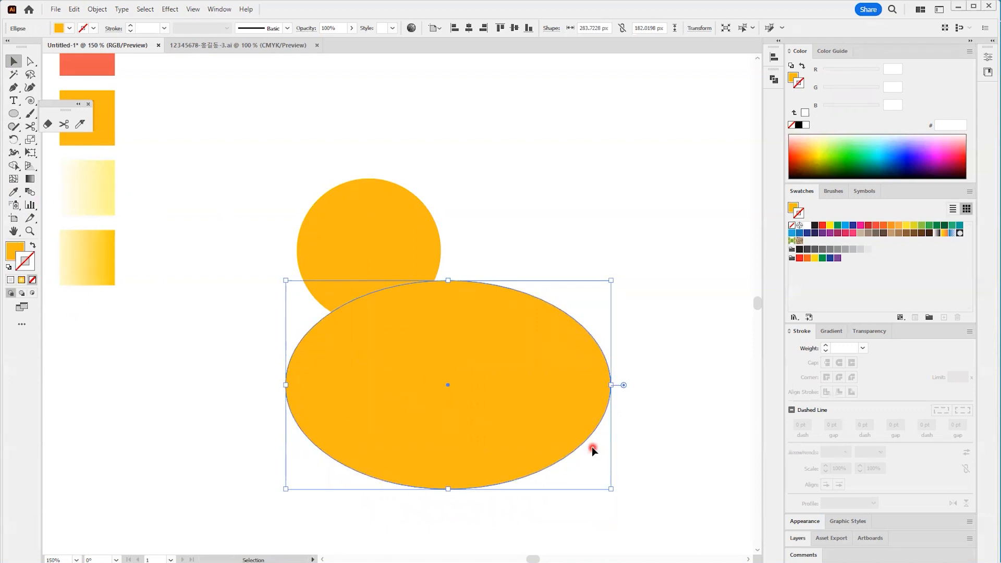
Round out the right end of the body ellipse by pulling longer vertical curve handles from its right anchor point
key("shift+c")
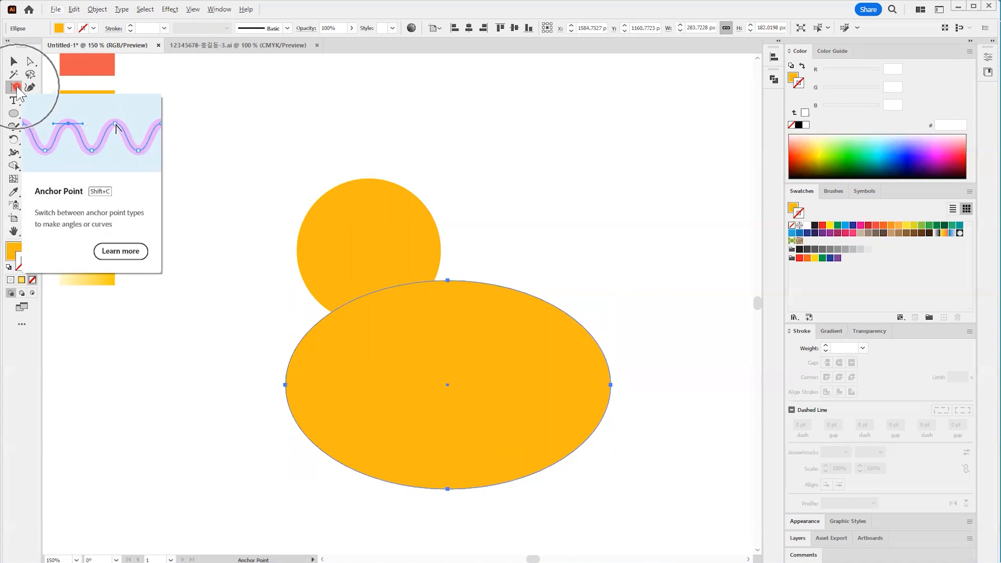
left_click(611, 386)
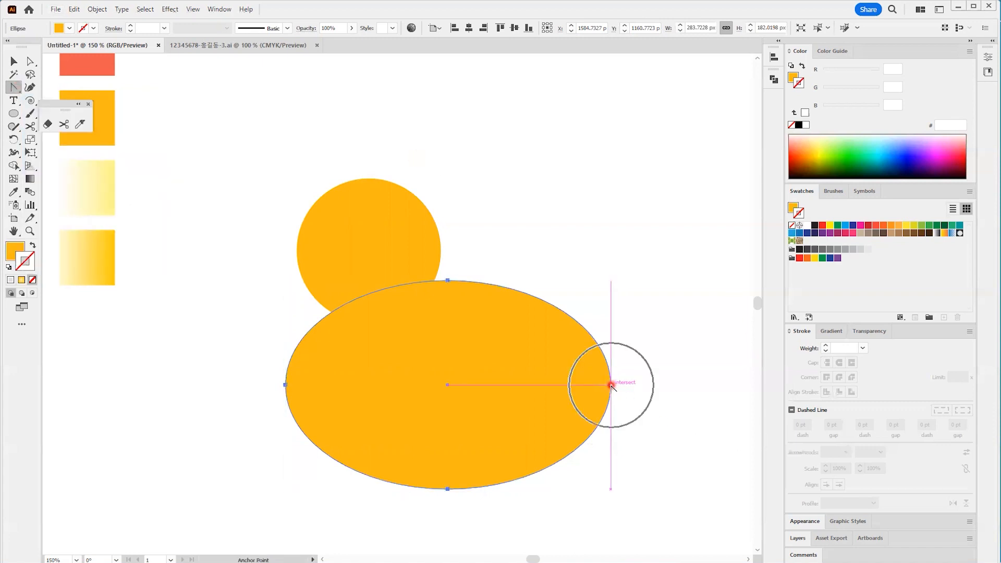
left_click_drag(612, 393, 612, 463)
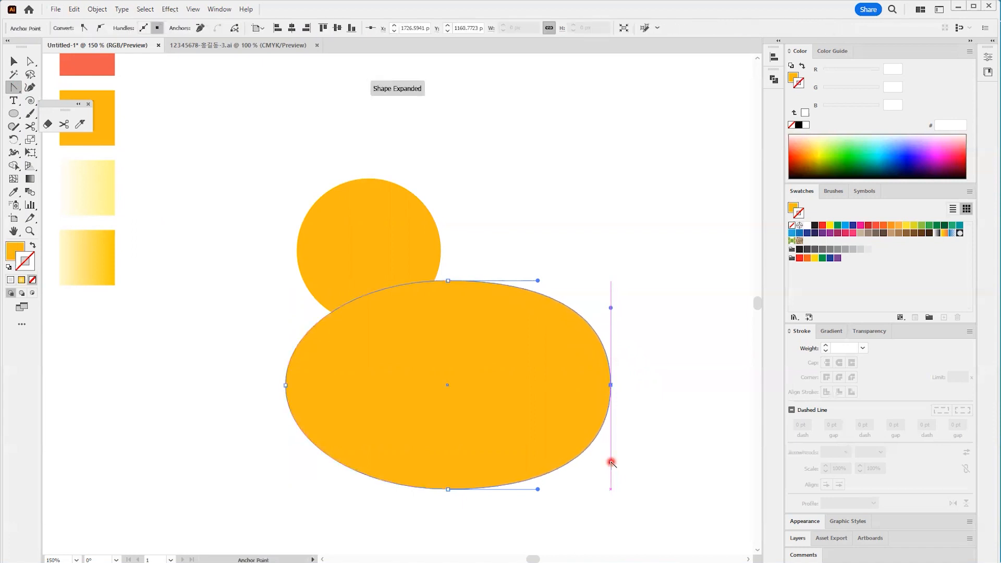
Nudge the body's right anchor point up by 17 px
key("Up")
key("Up")
key("Up")
key("Up")
key("Up")
key("Up")
key("Up")
key("Up")
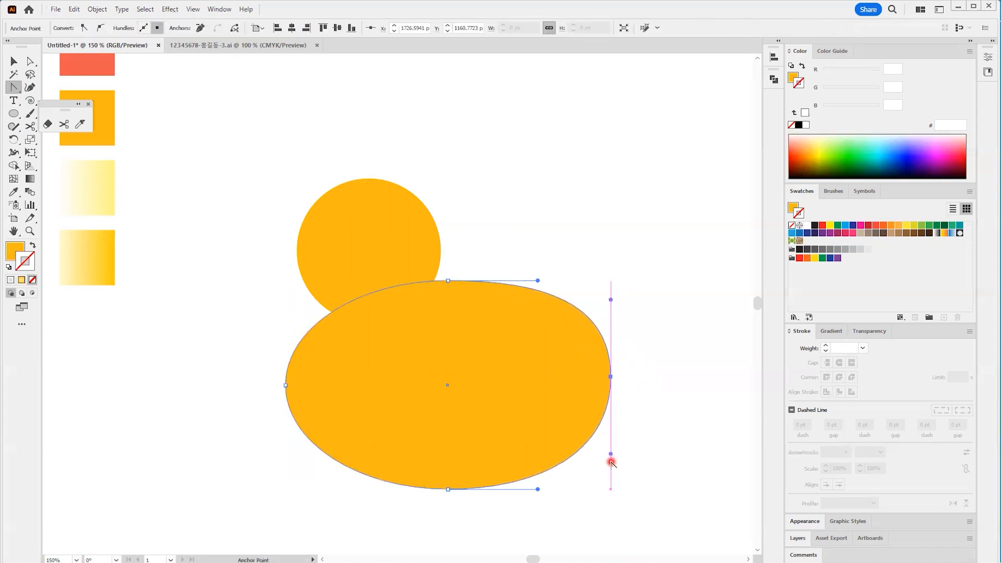
key("Up")
key("Up")
key("Up")
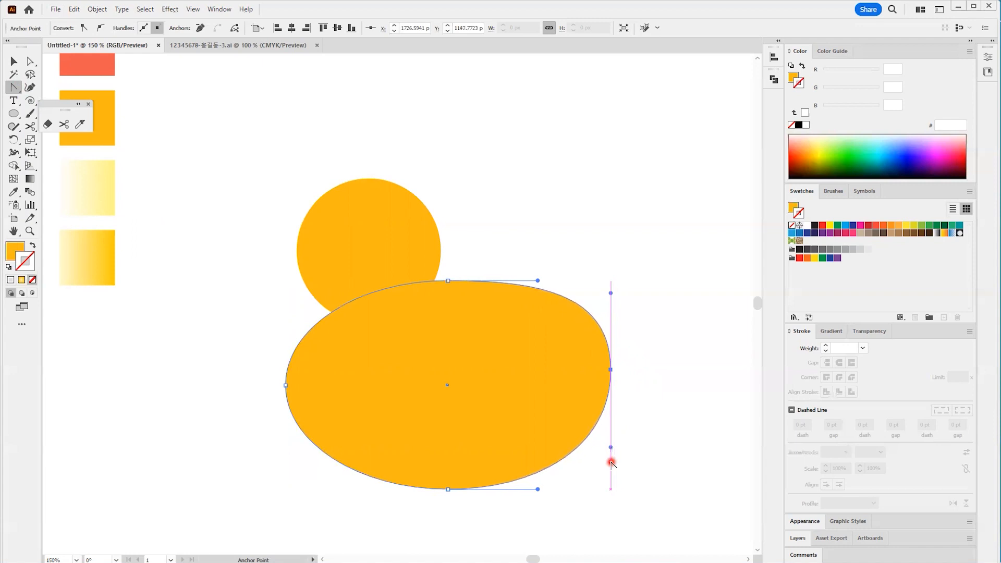
key("Up")
key("Up")
key("Up")
key("Up")
key("Up")
key("Up")
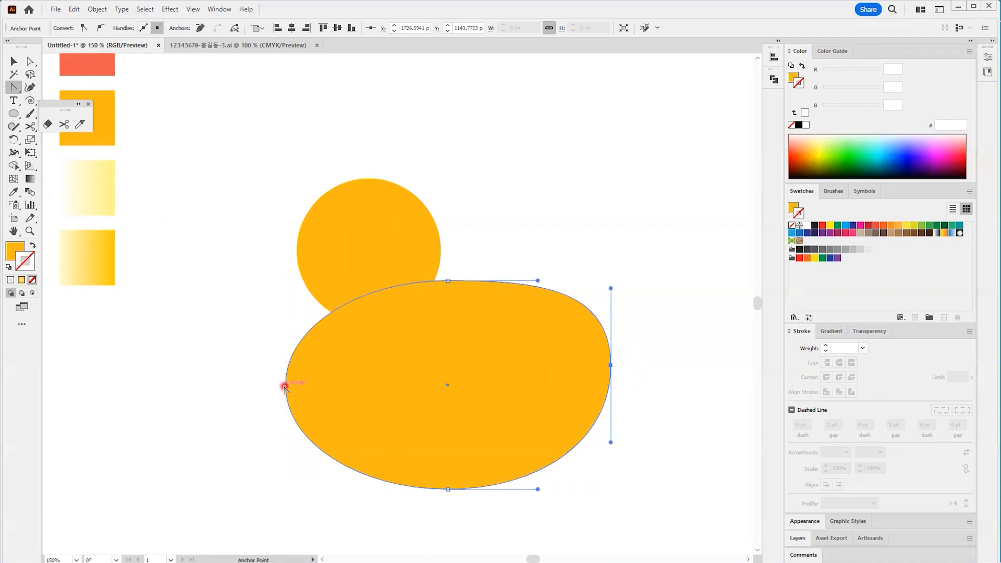
Pull longer vertical curve handles from the body's left anchor point and shift the whole body slightly left
left_click_drag(285, 386, 282, 324)
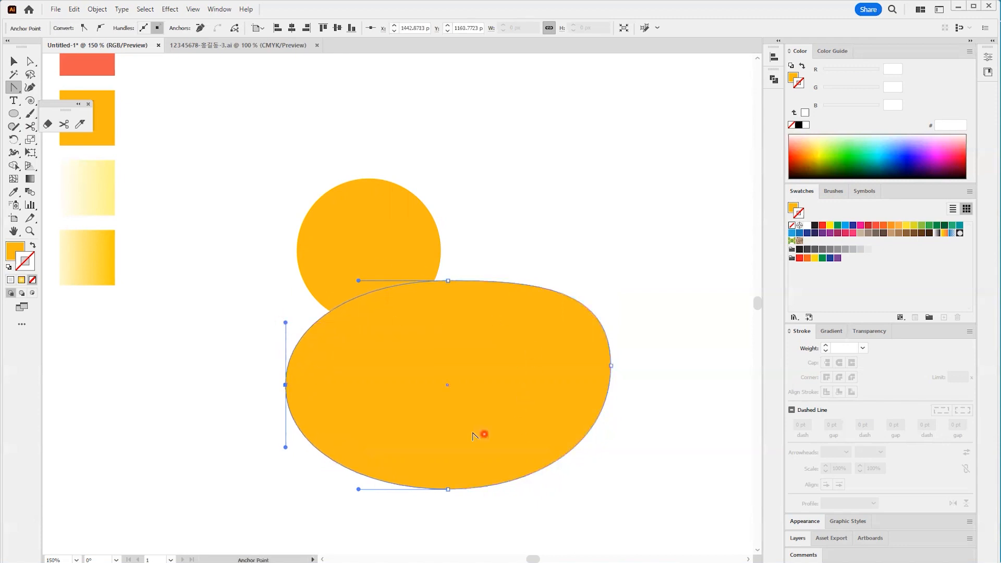
key("v")
left_click(268, 395)
left_click_drag(373, 395, 367, 394)
left_click(614, 452)
left_click(73, 268)
left_click(30, 231)
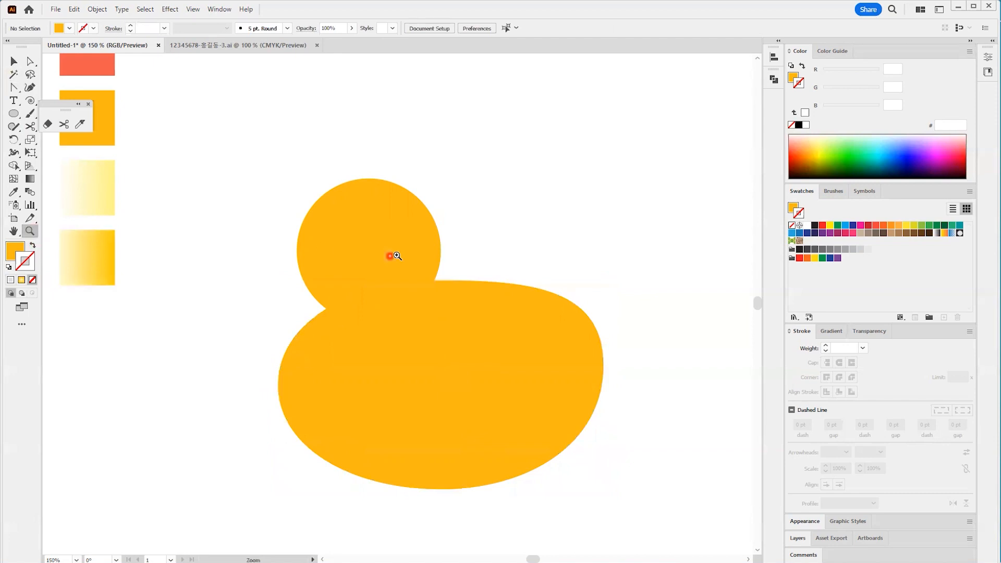
left_click(396, 255)
left_click(485, 270)
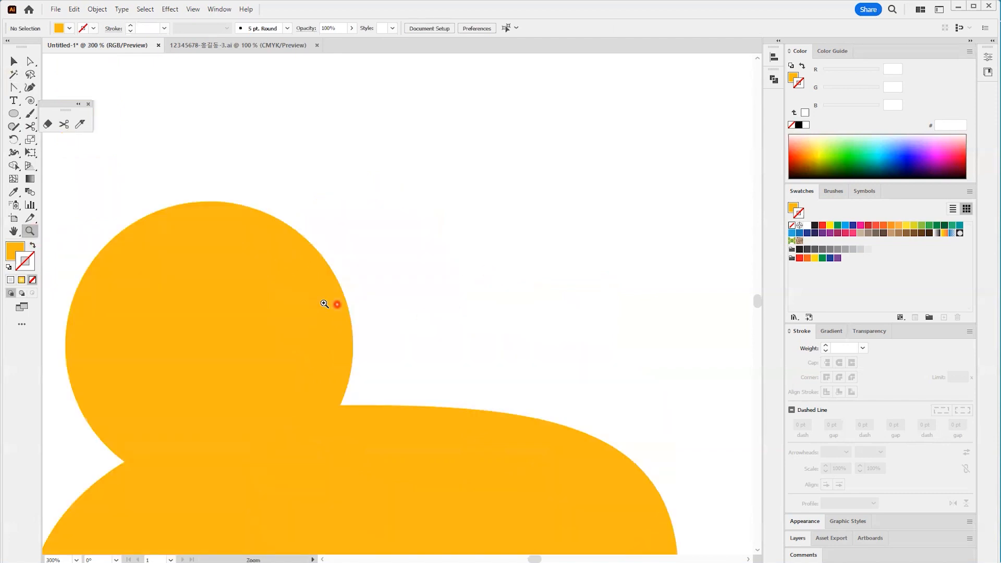
key("p")
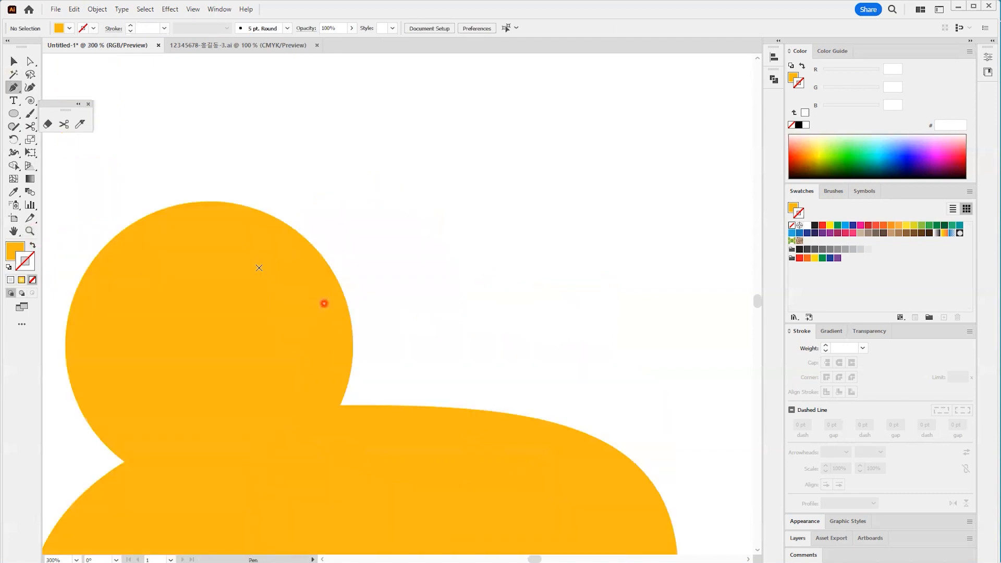
left_click(322, 278)
left_click_drag(391, 253, 401, 231)
left_click(340, 334)
left_click(321, 276)
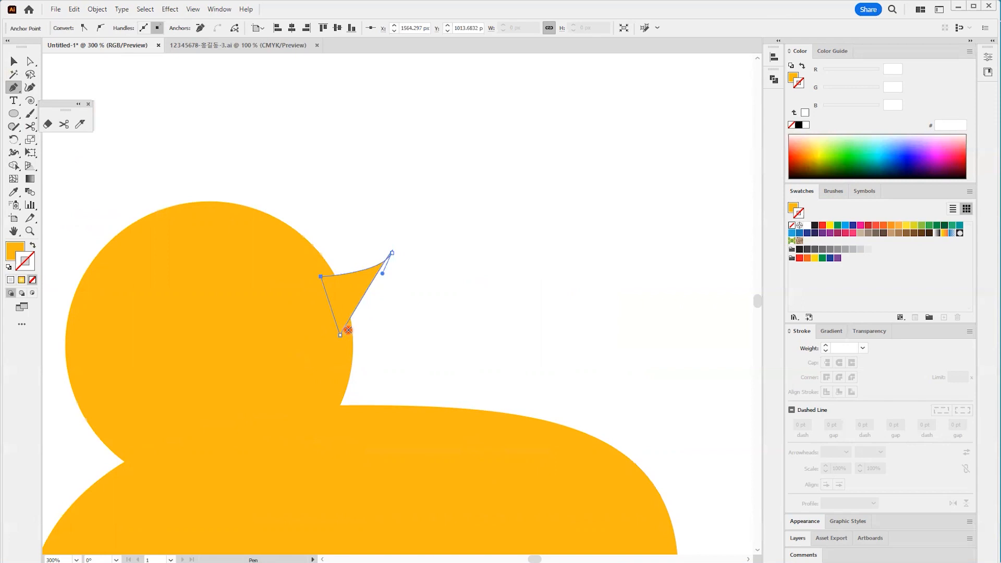
key("Delete")
key("Delete")
left_click(272, 271)
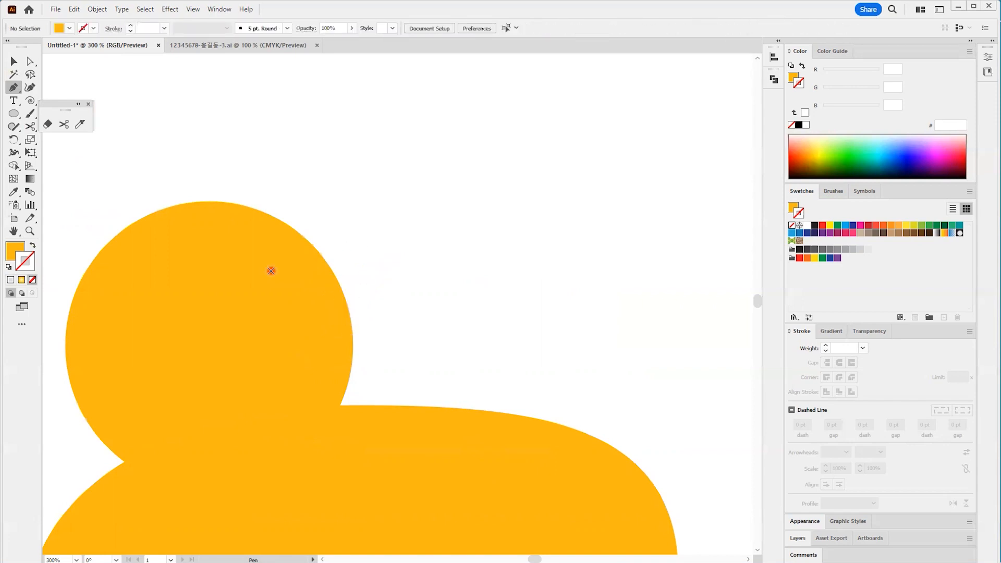
Draw a closed, curved feather shape at the head's upper-right edge using the Pen tool, with no fill and a 1 pt black stroke
left_click(33, 280)
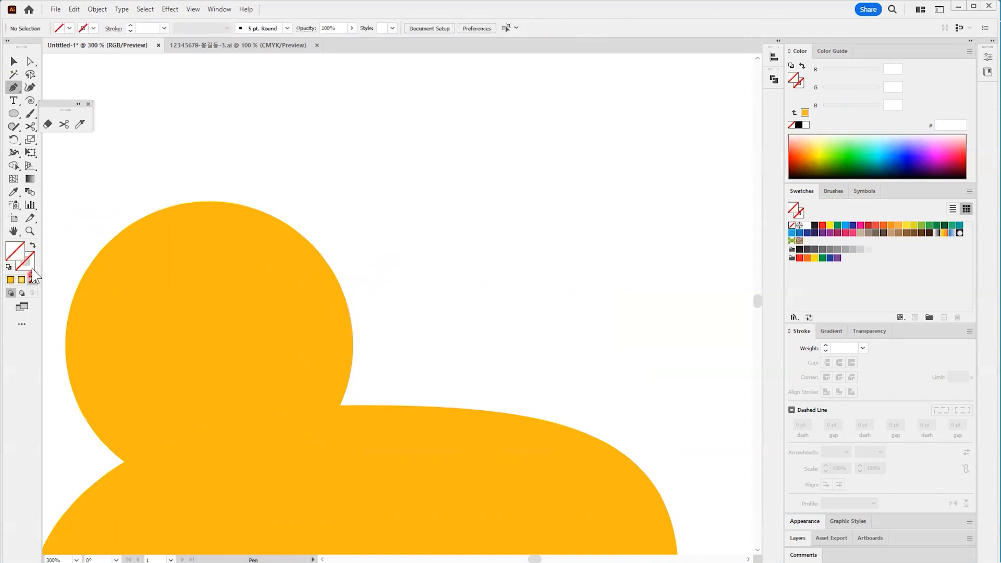
left_click(800, 125)
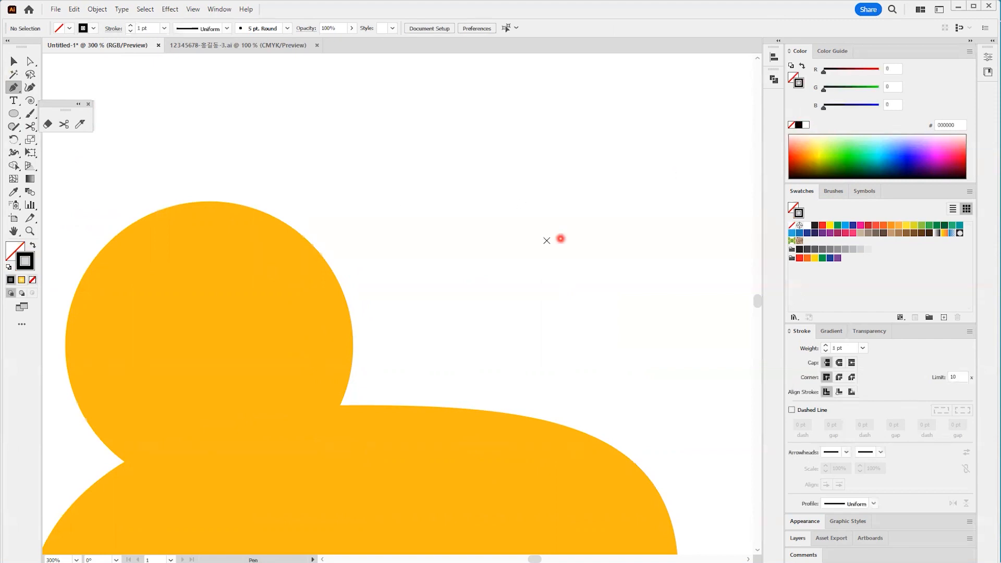
left_click(298, 260)
left_click(308, 255)
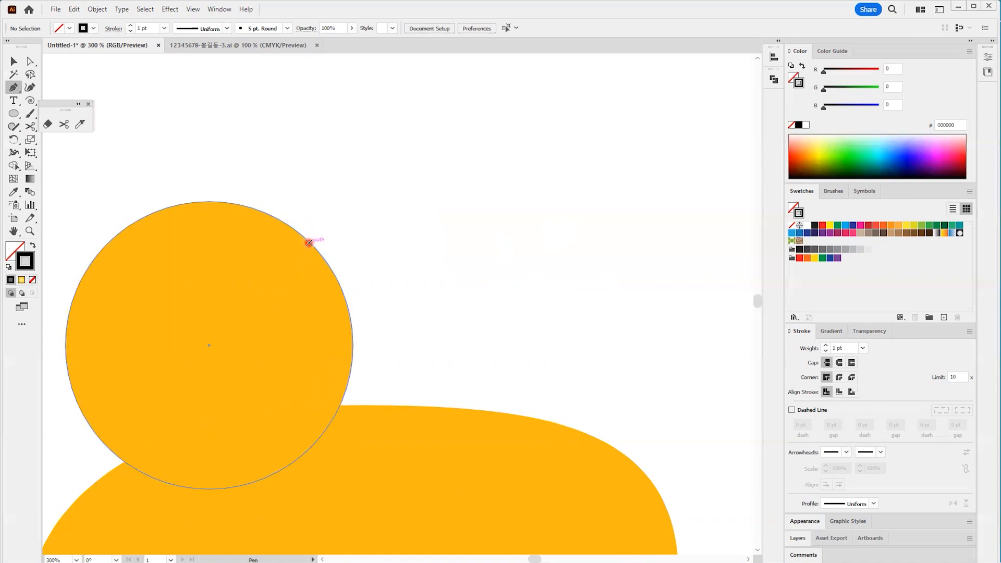
left_click(308, 243)
left_click(307, 244)
left_click_drag(308, 243, 394, 162)
left_click(372, 209)
left_click(373, 209)
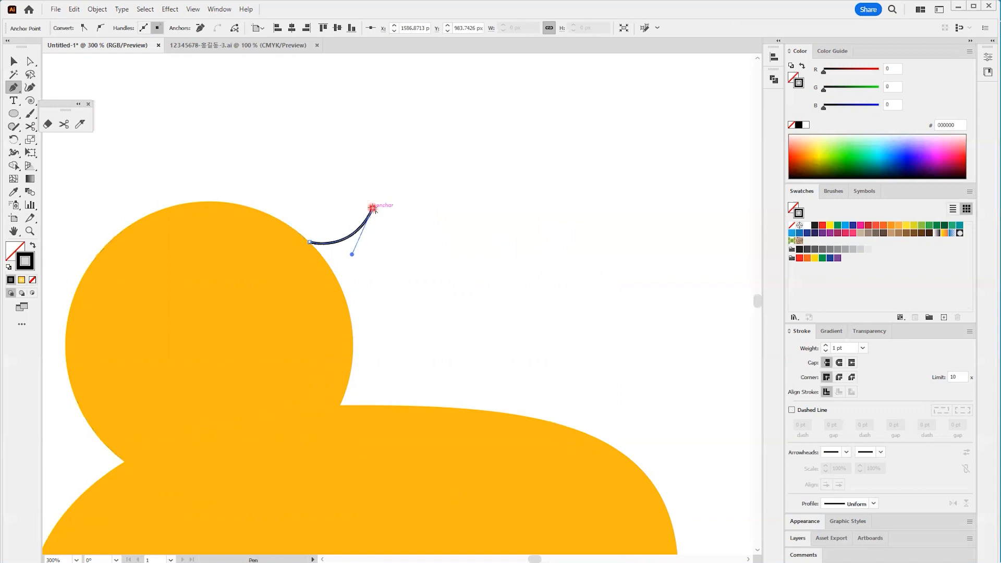
left_click_drag(331, 288, 280, 310)
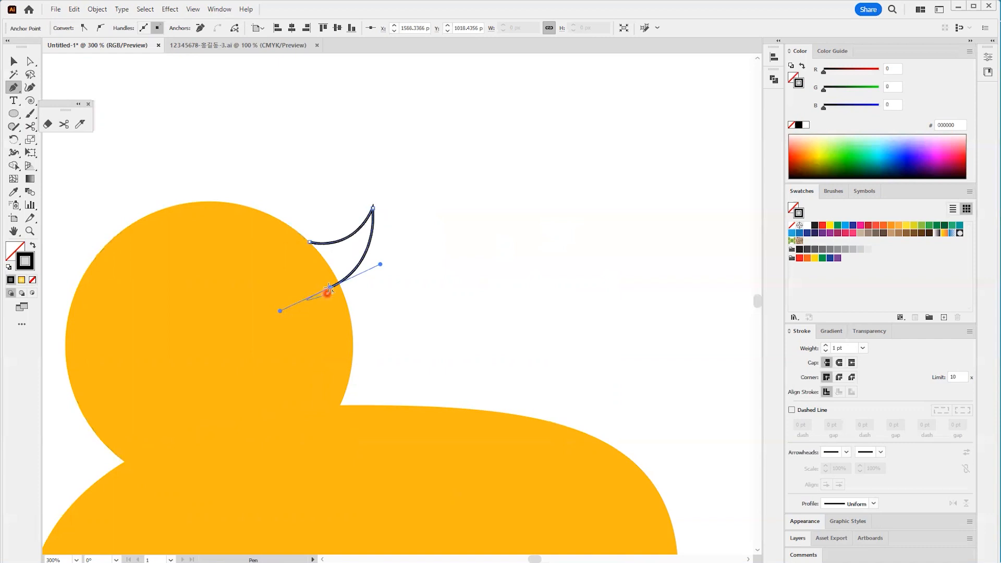
key("ctrl")
left_click(308, 242)
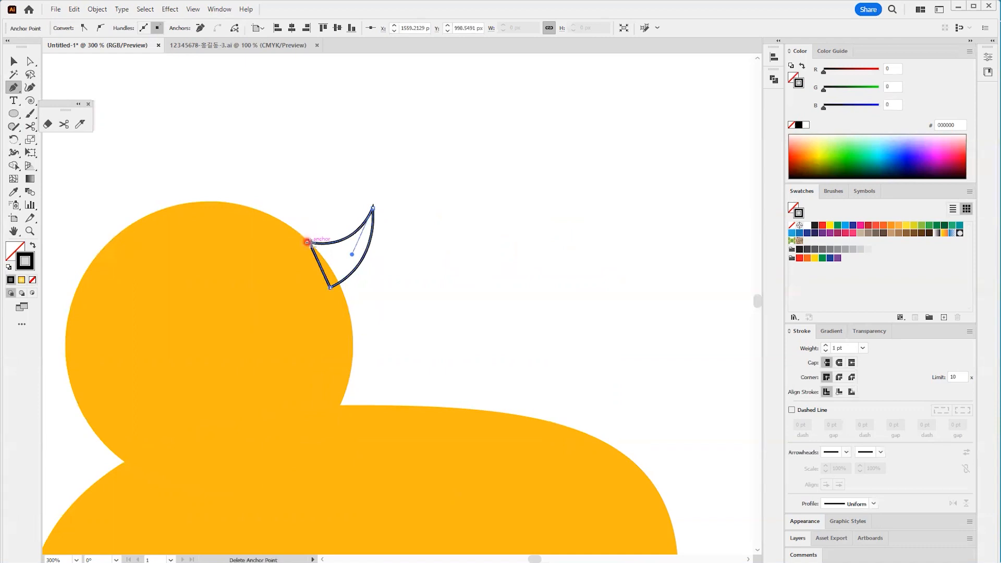
Duplicate the head feather just below the original and rotate the copy slightly clockwise
key("v")
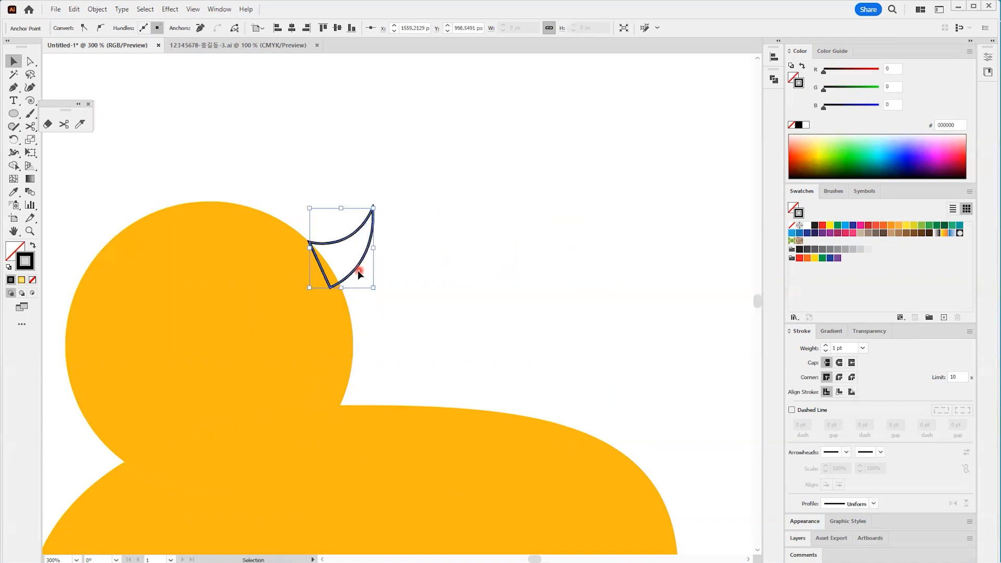
left_click_drag(353, 291, 362, 312)
left_click_drag(387, 237, 376, 259)
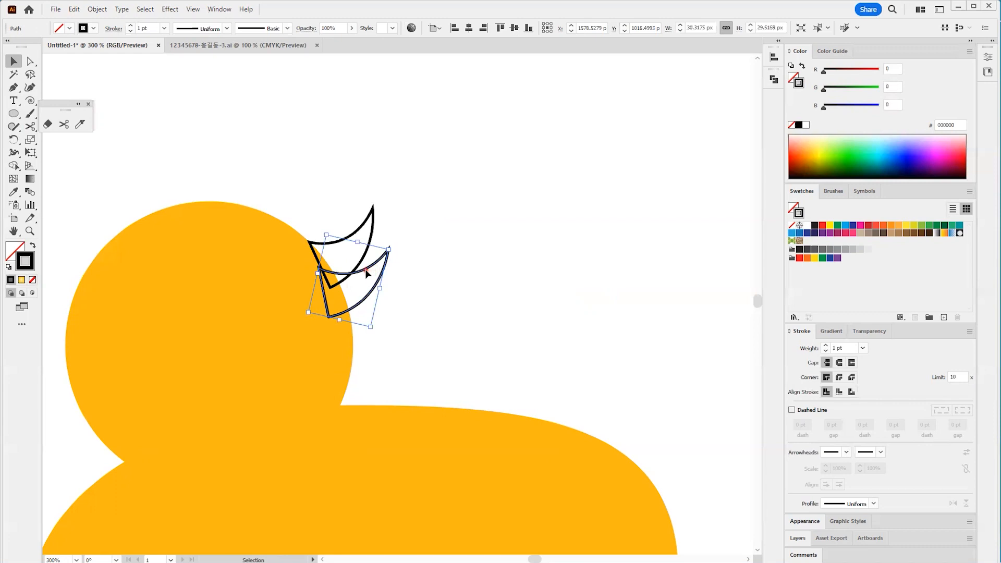
Select both head feathers, shrink them slightly and position them closer against the head
left_click(418, 295)
left_click_drag(362, 235, 381, 262)
left_click_drag(381, 209, 374, 236)
left_click(430, 281)
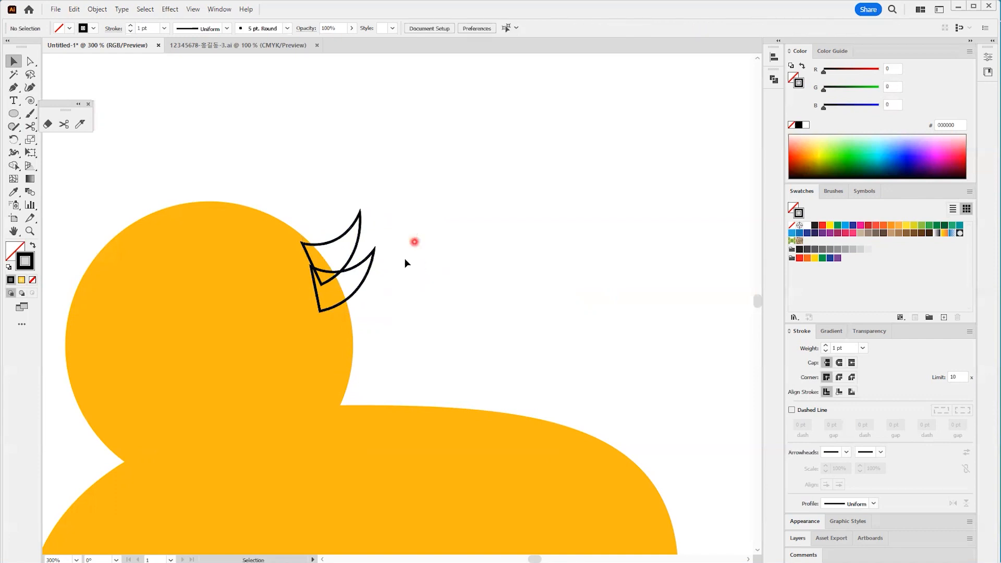
Copy the lower head feather to the upper-right edge of the body
key("space")
left_click_drag(451, 360, 333, 184)
key("p")
left_click(15, 62)
left_click_drag(235, 121, 470, 244)
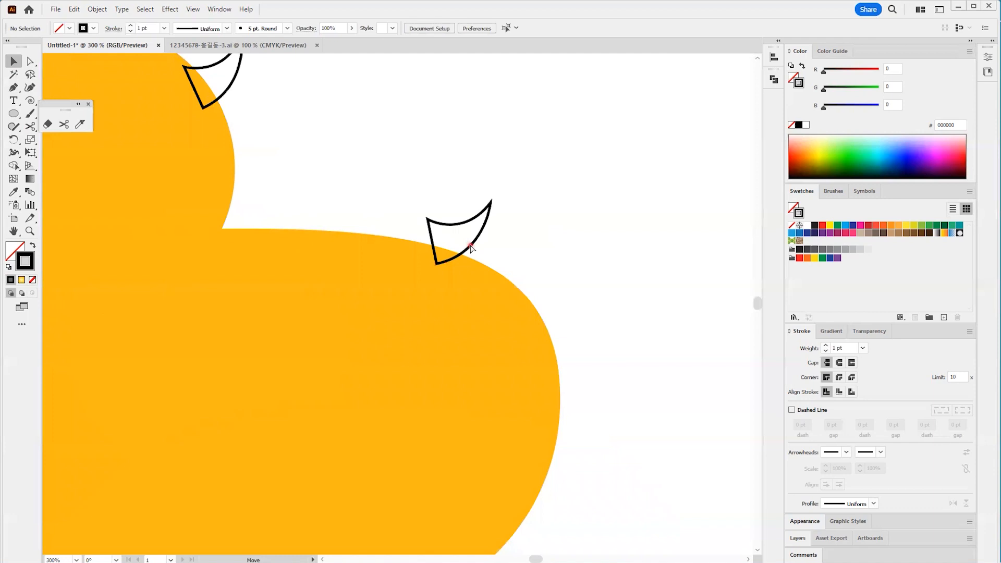
key("ctrl+z")
left_click_drag(237, 117, 523, 298)
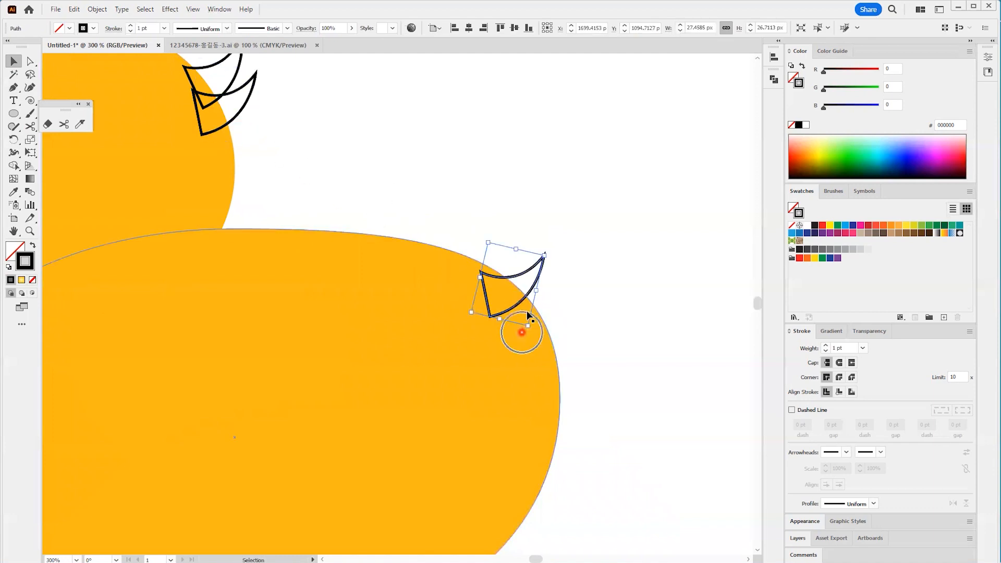
Enlarge the copied feather, rotate it counterclockwise to about 50 by 72 px overall, and set its base into the body's edge
left_click_drag(543, 255, 628, 198)
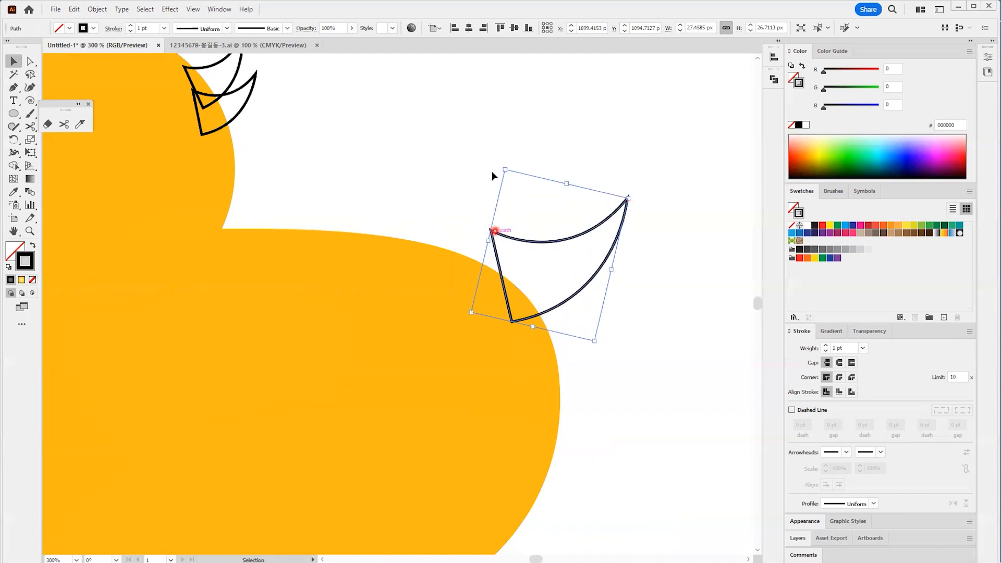
left_click_drag(502, 165, 465, 198)
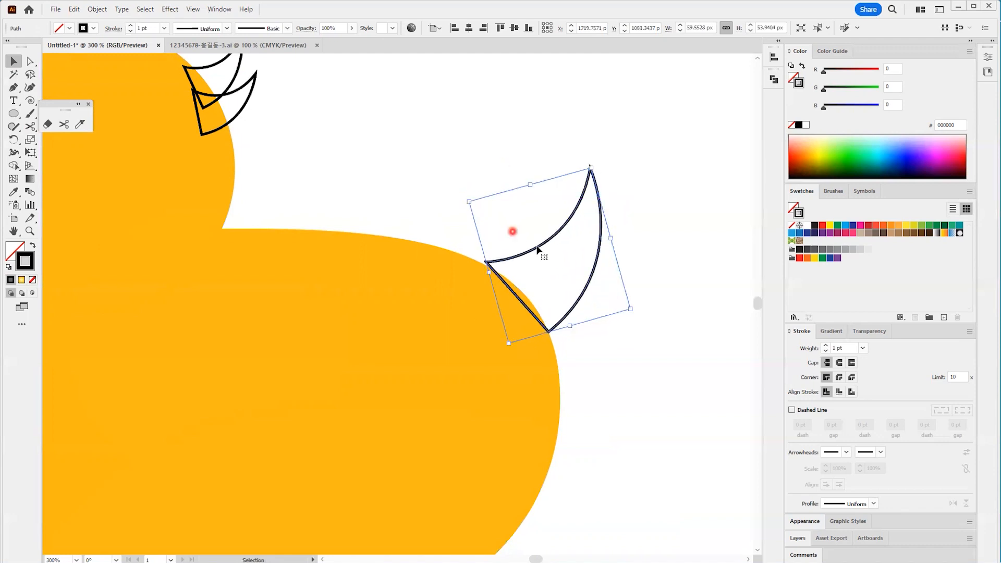
left_click_drag(543, 245, 524, 249)
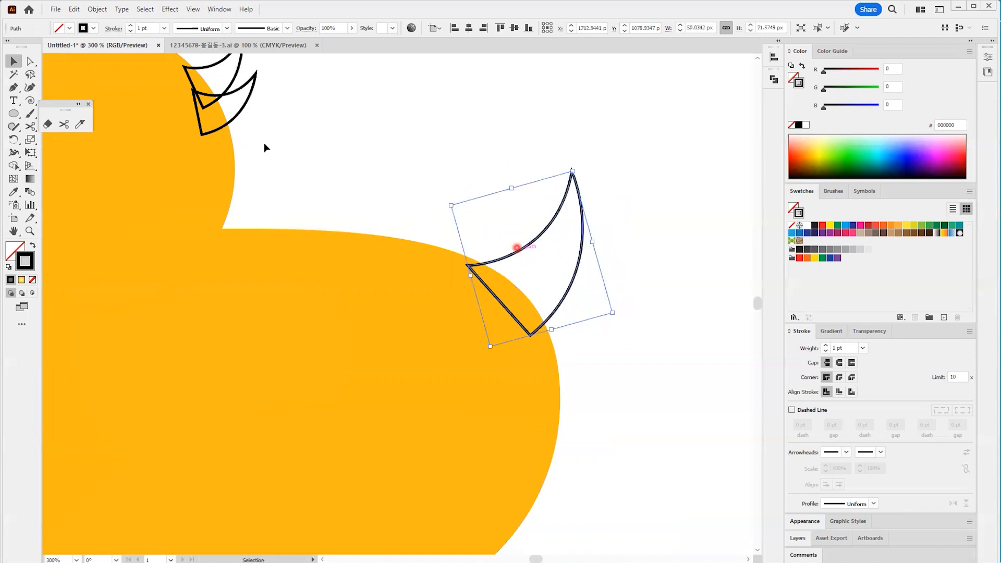
Duplicate the large tail feather down and to the right along the body's rear edge
left_click(525, 254)
left_click_drag(526, 248, 607, 404)
left_click(608, 404)
Select the head, body and all four feathers and unite them into a single duck shape
key("ctrl+minus")
key("ctrl+minus")
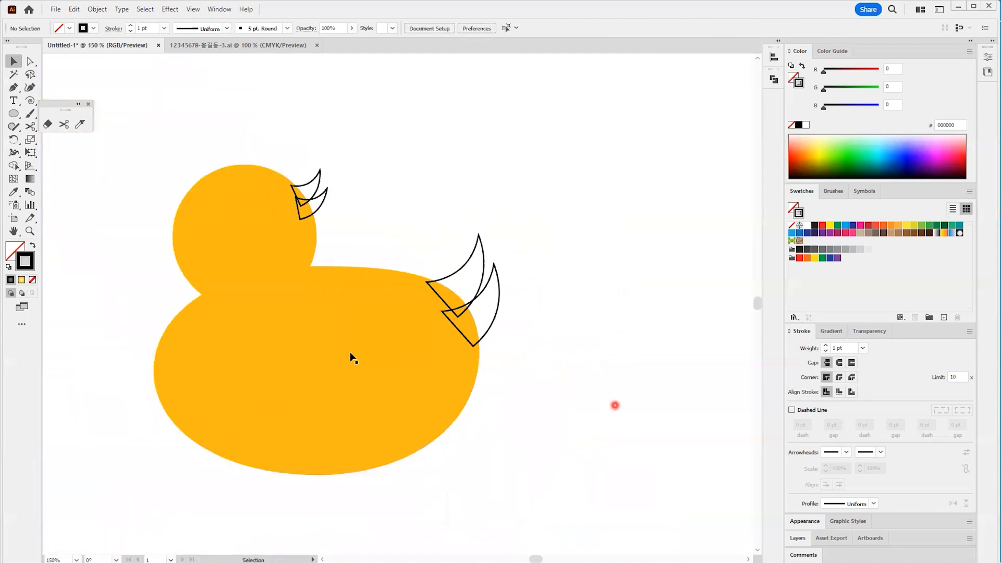
left_click_drag(138, 133, 503, 402)
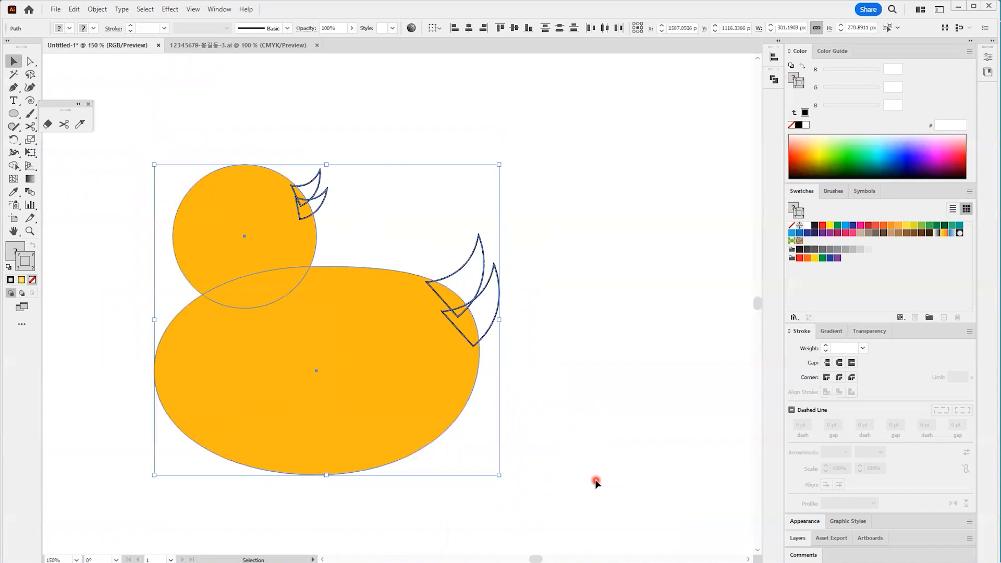
left_click(140, 149)
left_click_drag(458, 399, 546, 473)
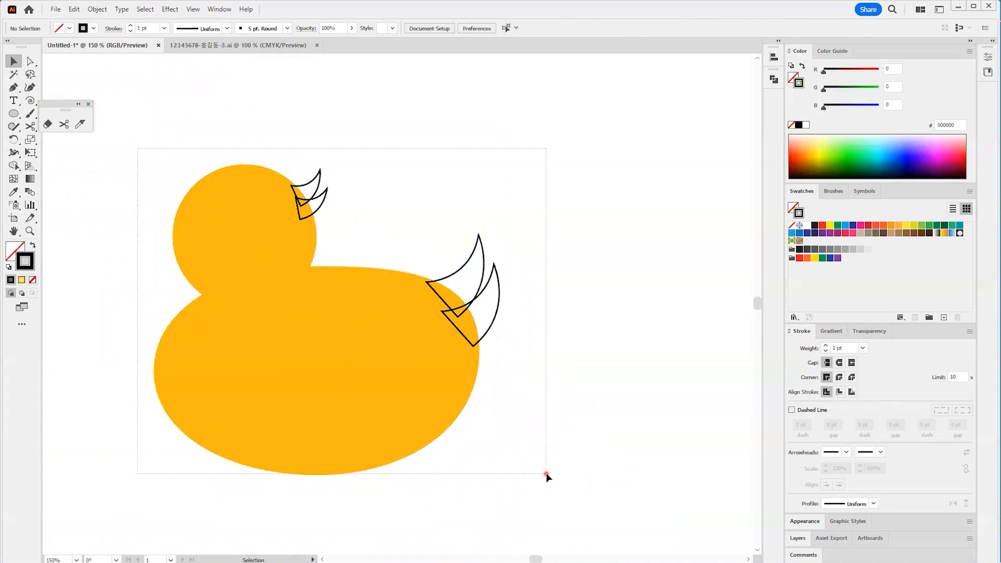
left_click(775, 79)
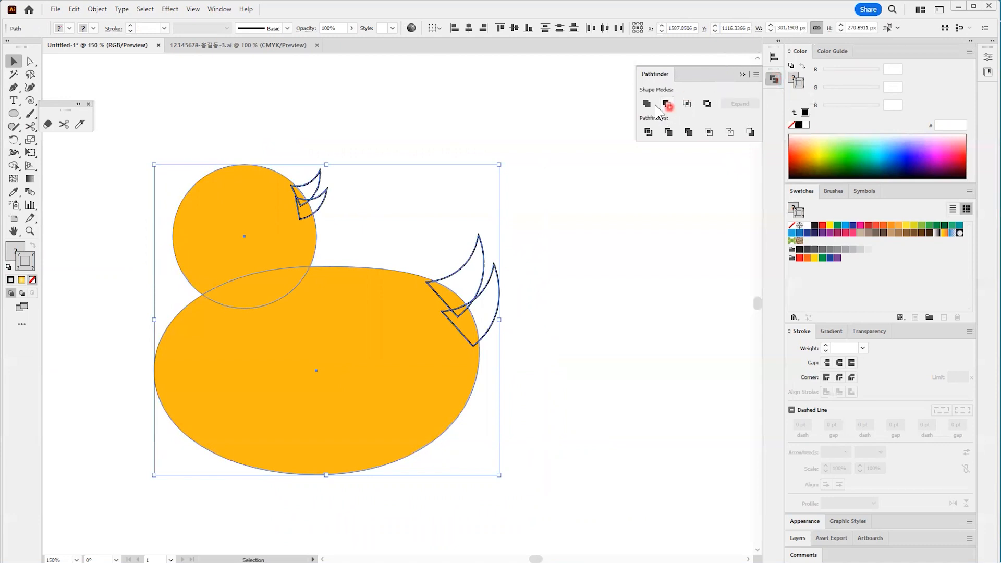
left_click(647, 104)
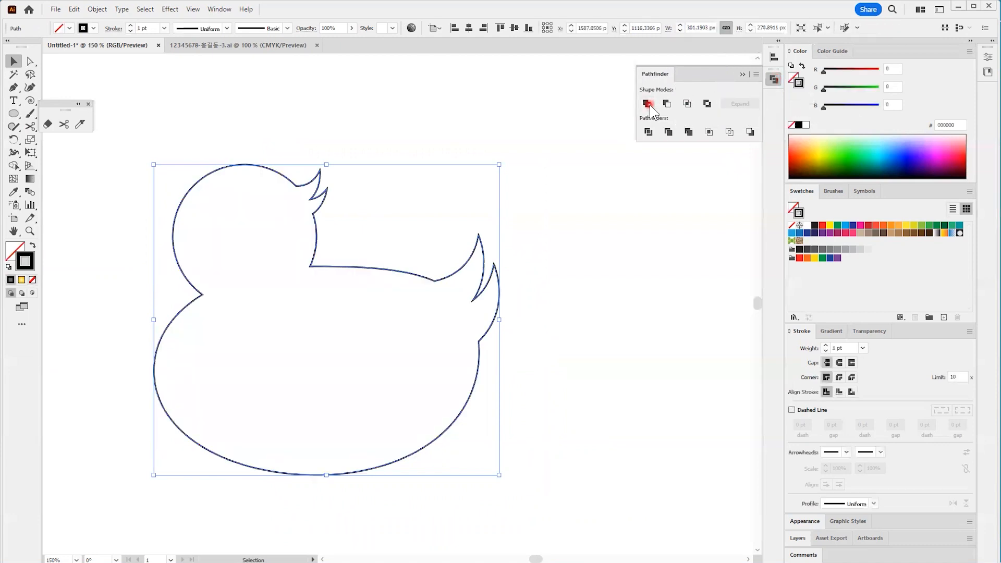
Fill the merged duck shape with the pale-yellow-to-golden gradient sampled from the lowest colour square
left_click(532, 304)
left_click_drag(91, 244, 260, 269)
key("i")
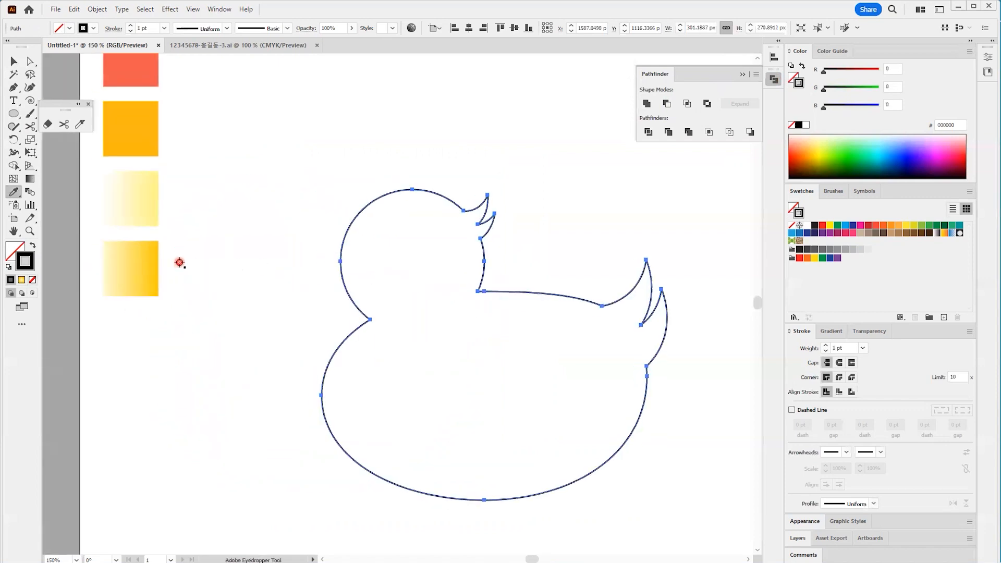
left_click(133, 266)
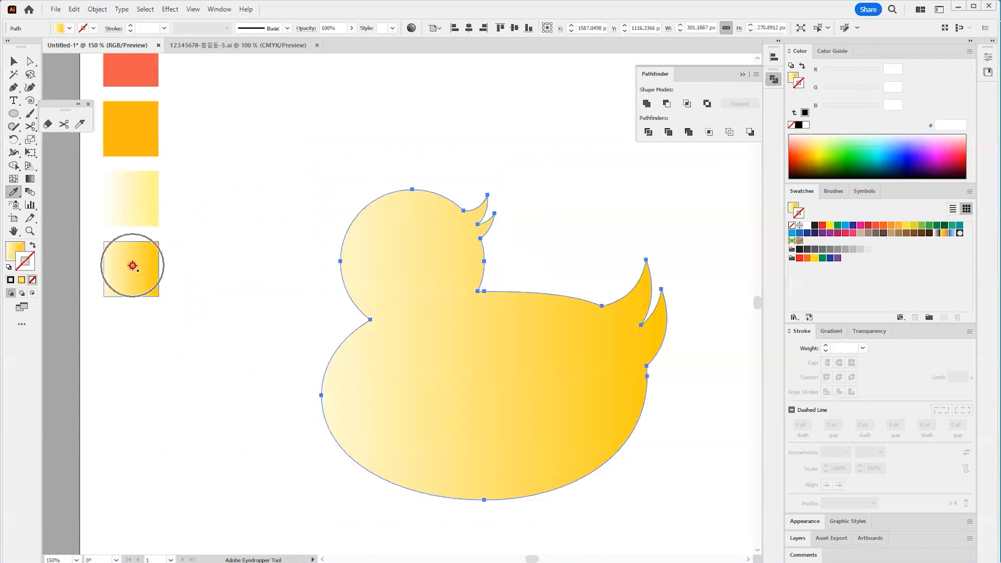
Change the duck's gradient fill from linear to radial
key("g")
left_click(826, 389)
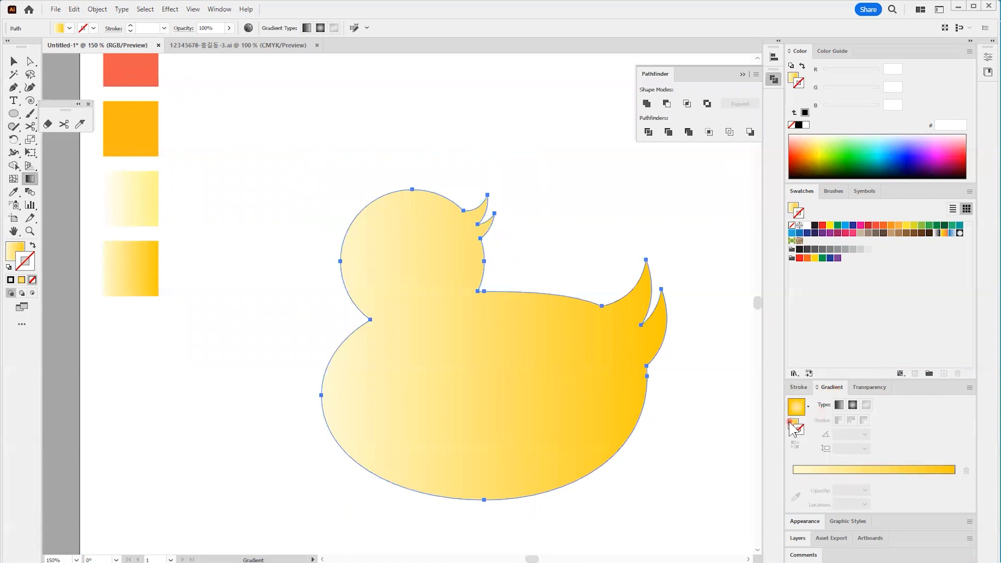
left_click(797, 407)
left_click(853, 405)
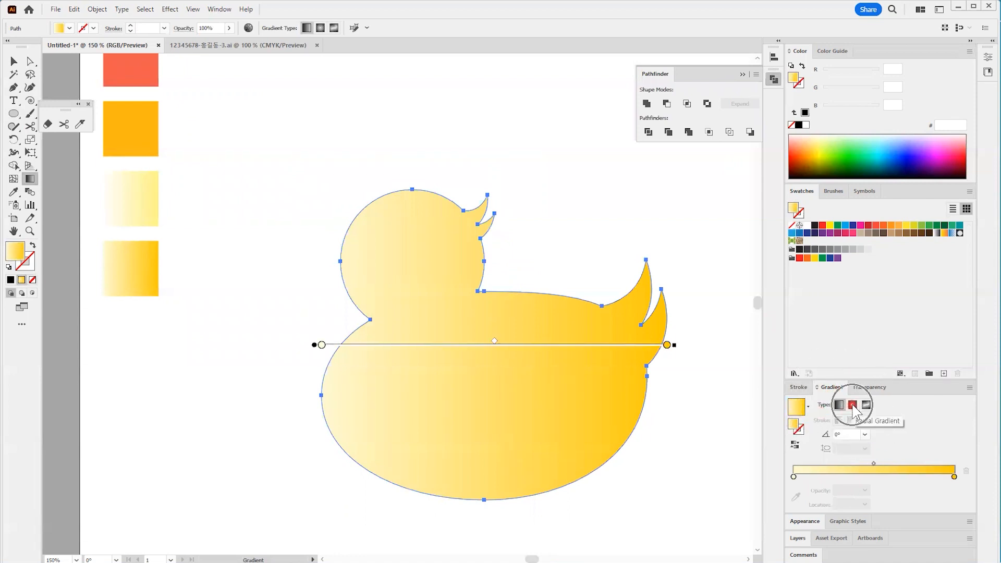
left_click(853, 406)
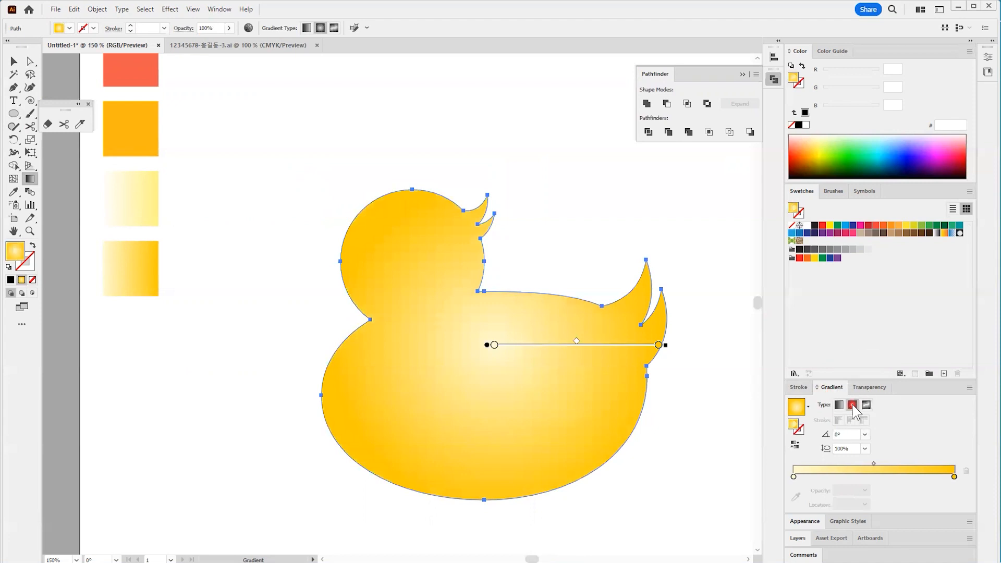
Reposition the duck's radial gradient so its light centre sits at the base of the neck
left_click(398, 325)
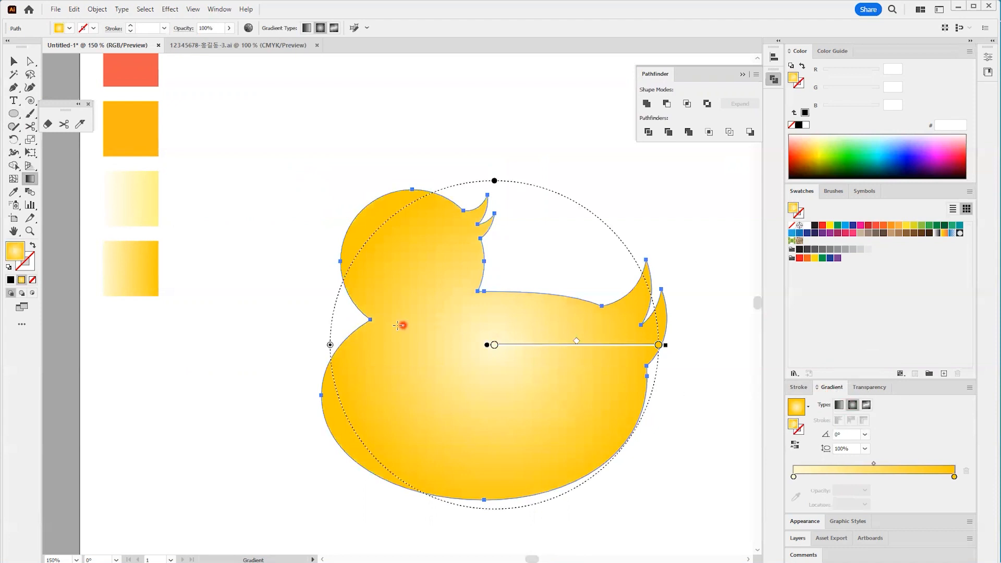
left_click(29, 180)
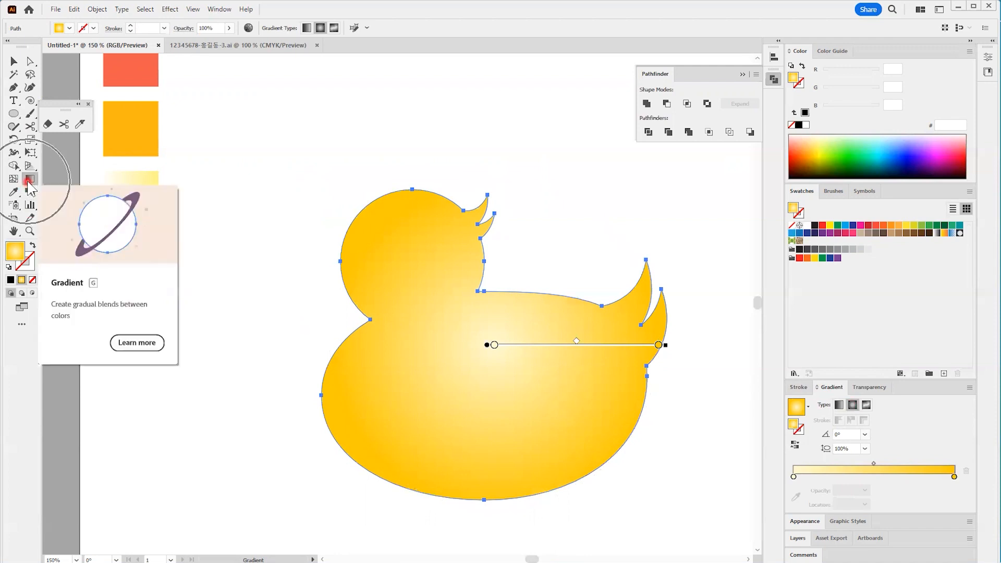
left_click(415, 311)
left_click_drag(416, 310, 584, 312)
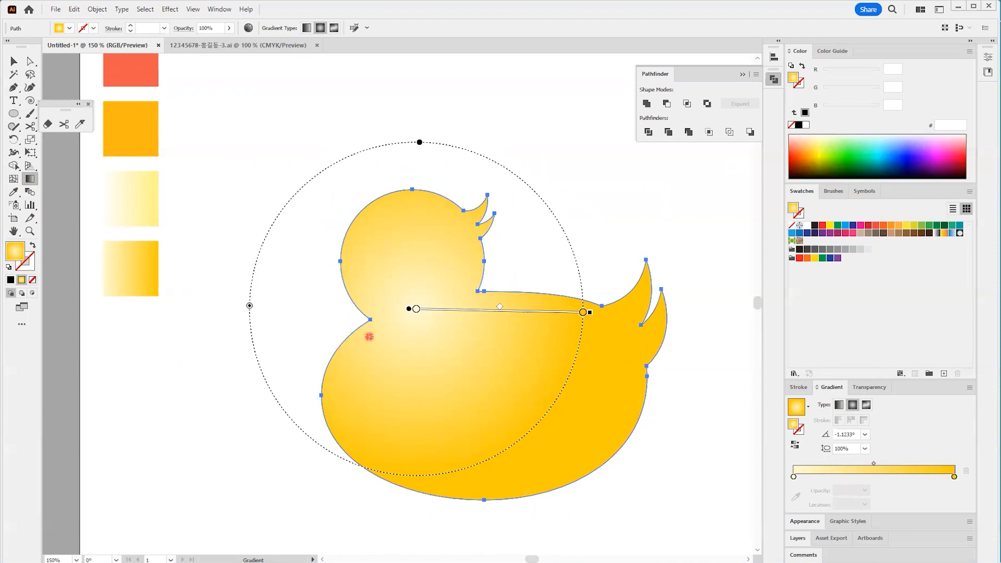
key("v")
key("g")
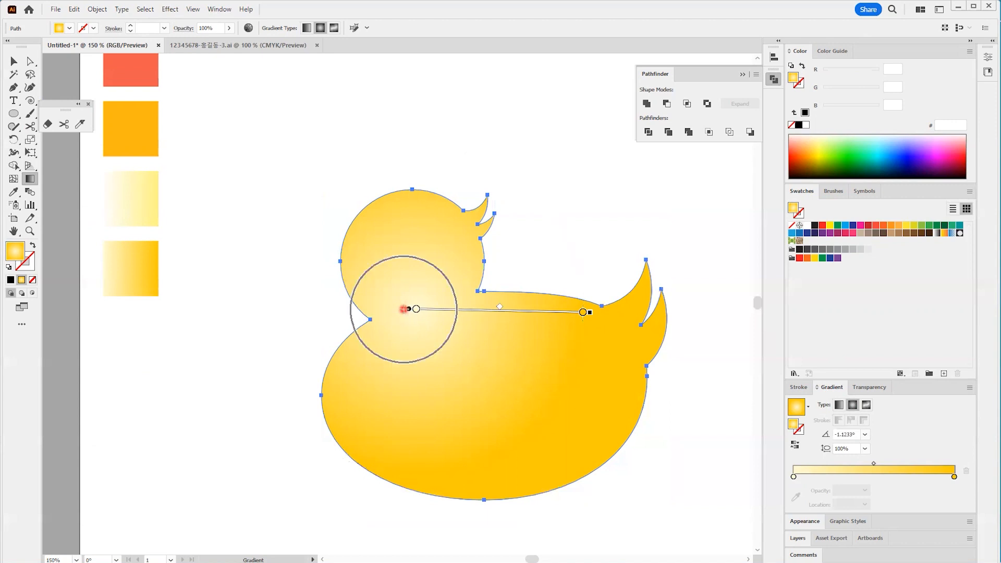
mouse_move(404, 313)
left_mouse_down()
mouse_move(424, 342)
mouse_move(446, 313)
mouse_move(419, 319)
mouse_move(434, 314)
left_mouse_up()
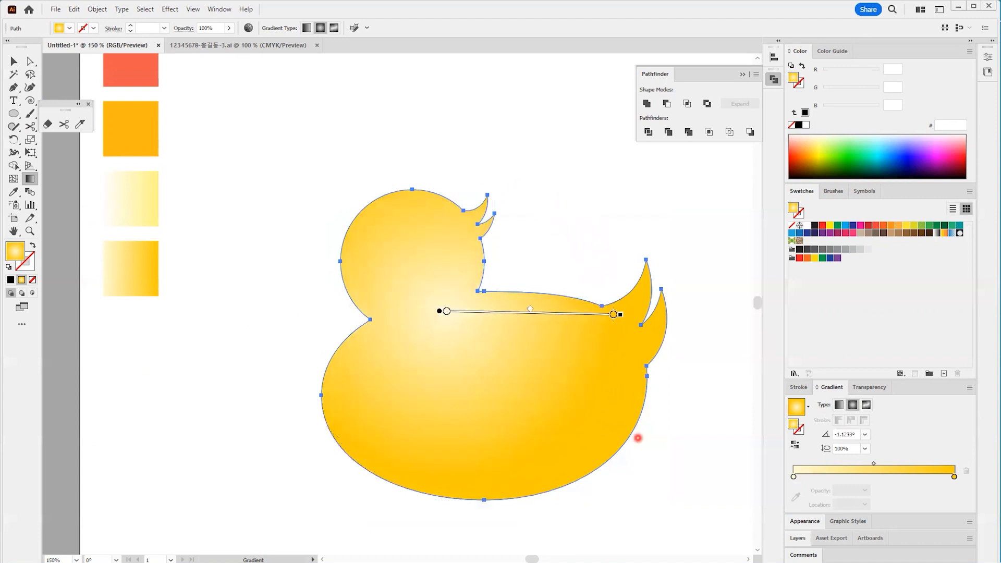
Delete the corner anchor point where the lower tail feather meets the rear of the body
left_click(30, 61)
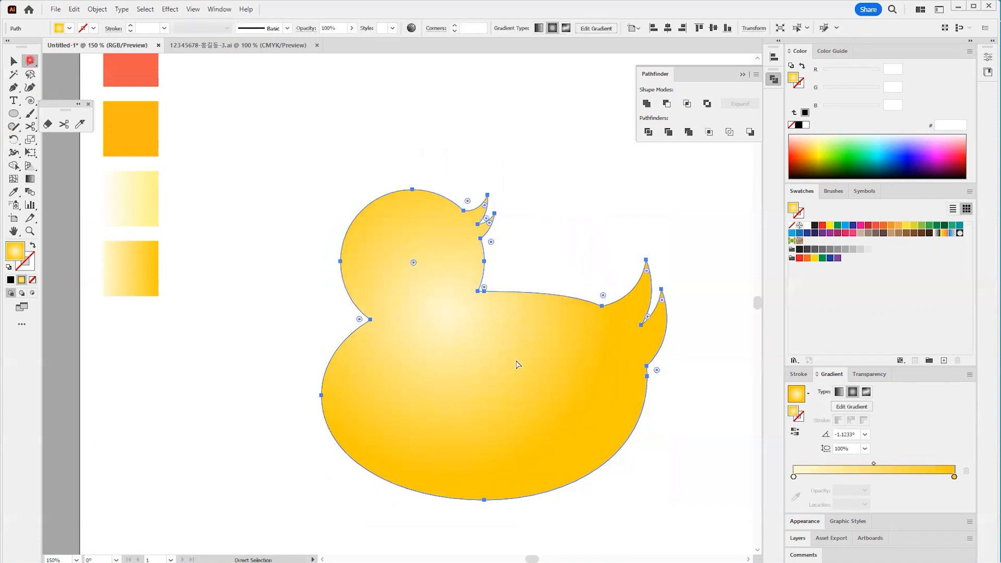
left_click(691, 439)
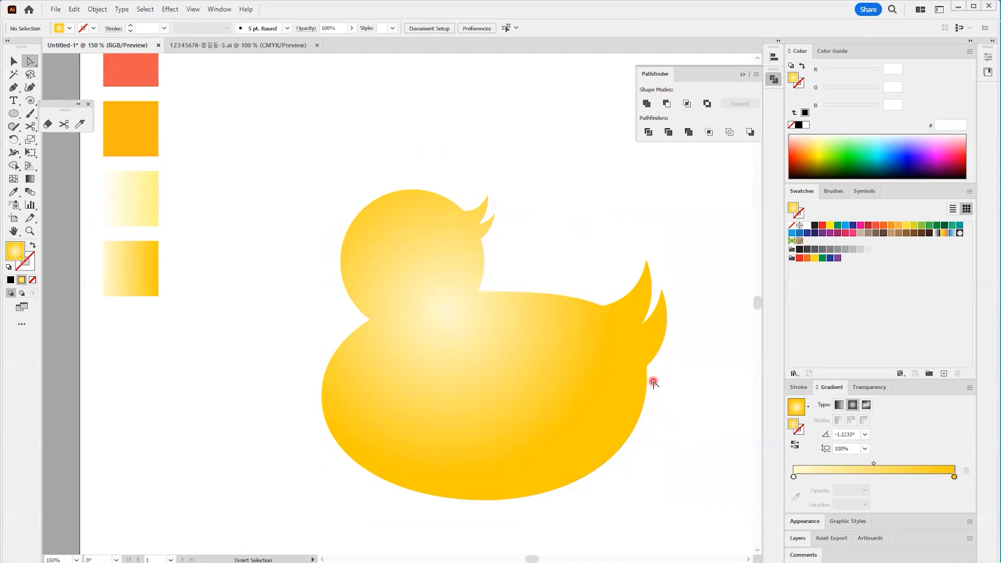
key("shift+c")
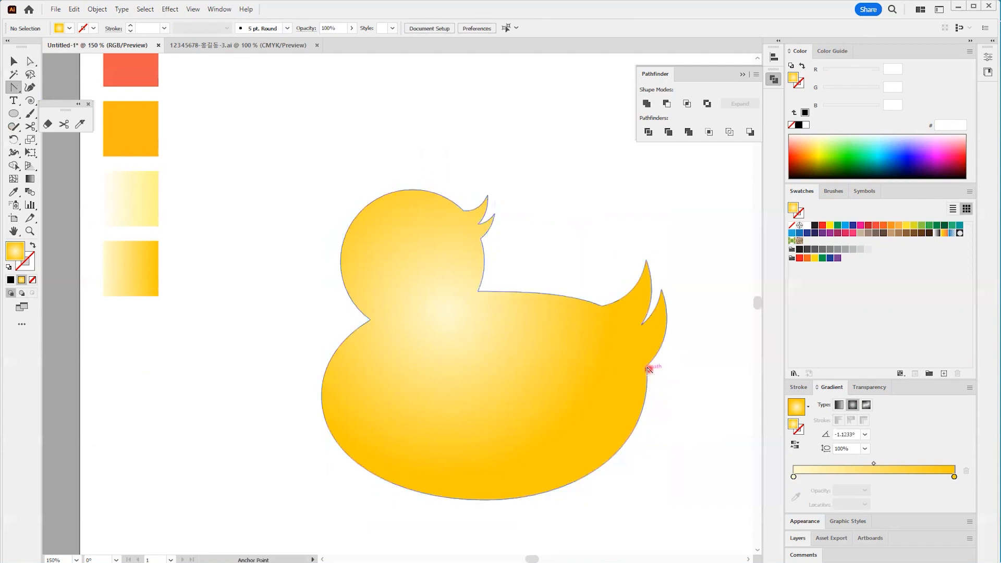
mouse_move(649, 369)
left_mouse_down()
mouse_move(659, 345)
mouse_move(667, 364)
left_mouse_up()
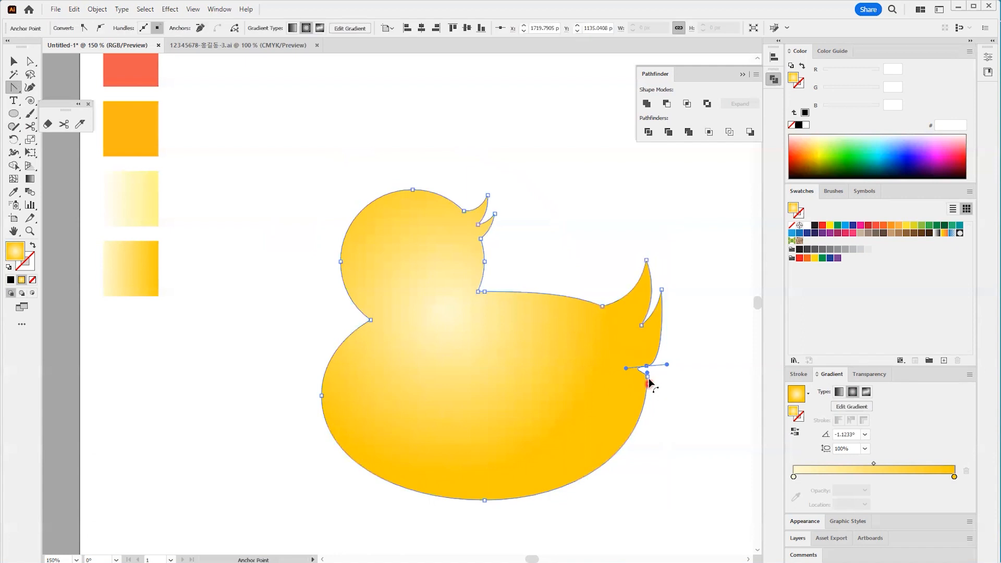
key("minus")
left_click(648, 365)
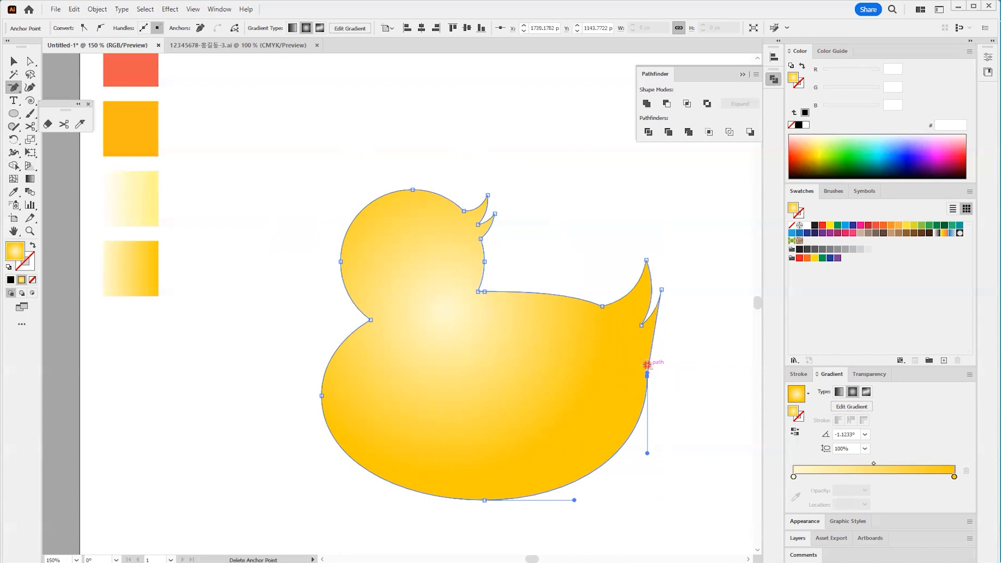
Move the rear body anchor outward and adjust its handles to form a smooth curve below the tail
key("a")
left_click_drag(648, 377, 673, 309)
key("shift+c")
left_click_drag(658, 423, 656, 445)
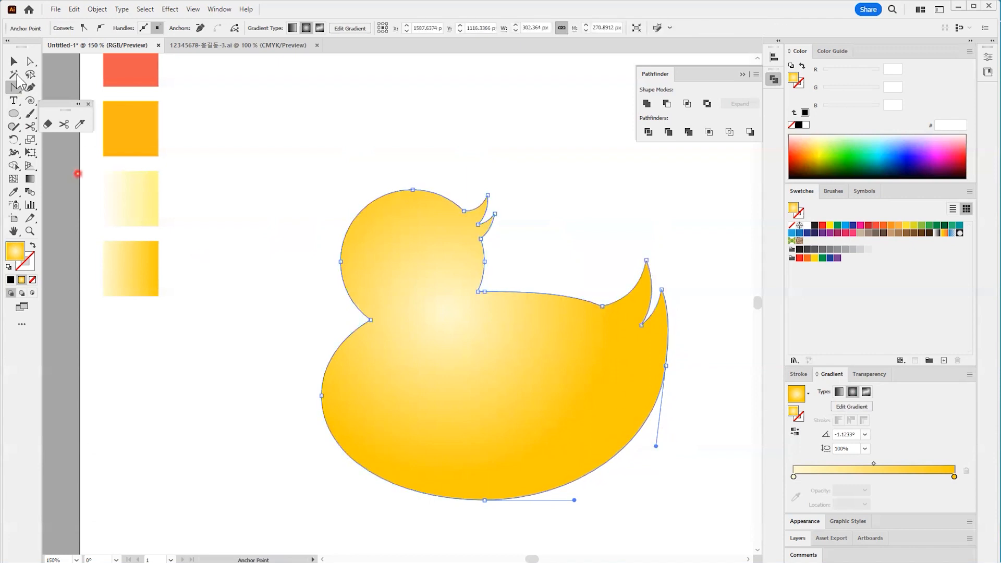
Select the anchor points of the tail feathers and back and shift them slightly down
left_click(30, 61)
left_click_drag(691, 254, 557, 353)
left_click_drag(507, 281, 468, 307)
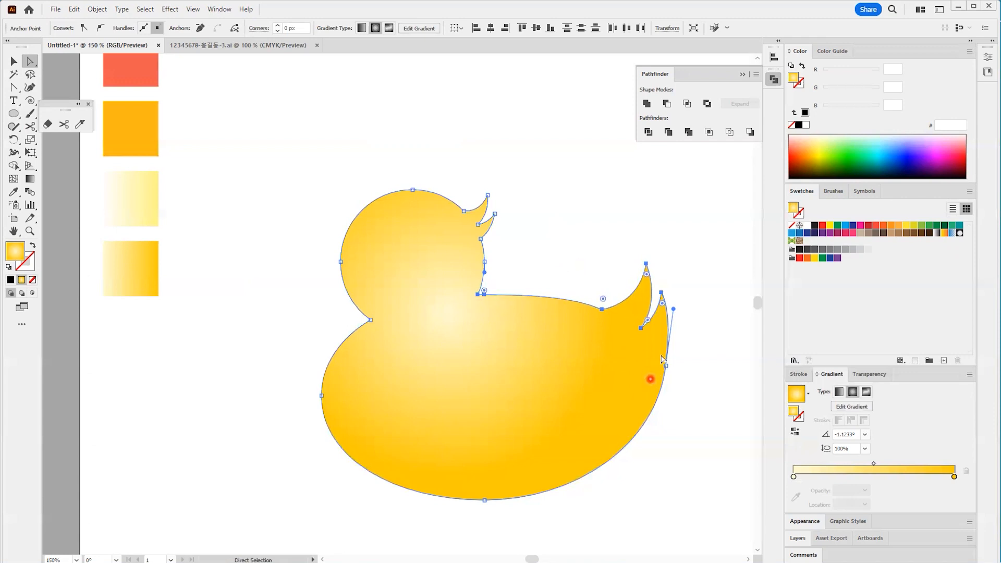
key("v")
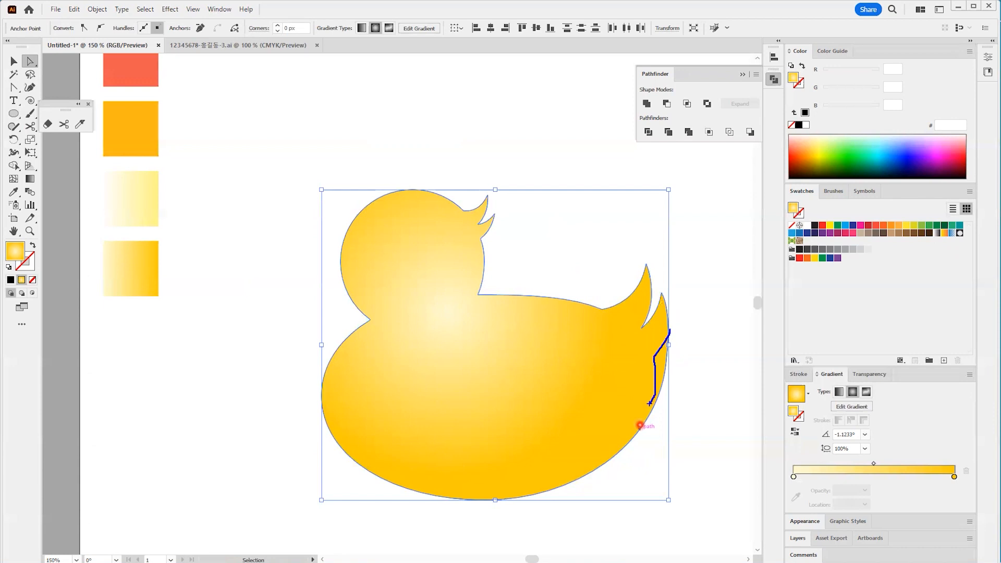
key("a")
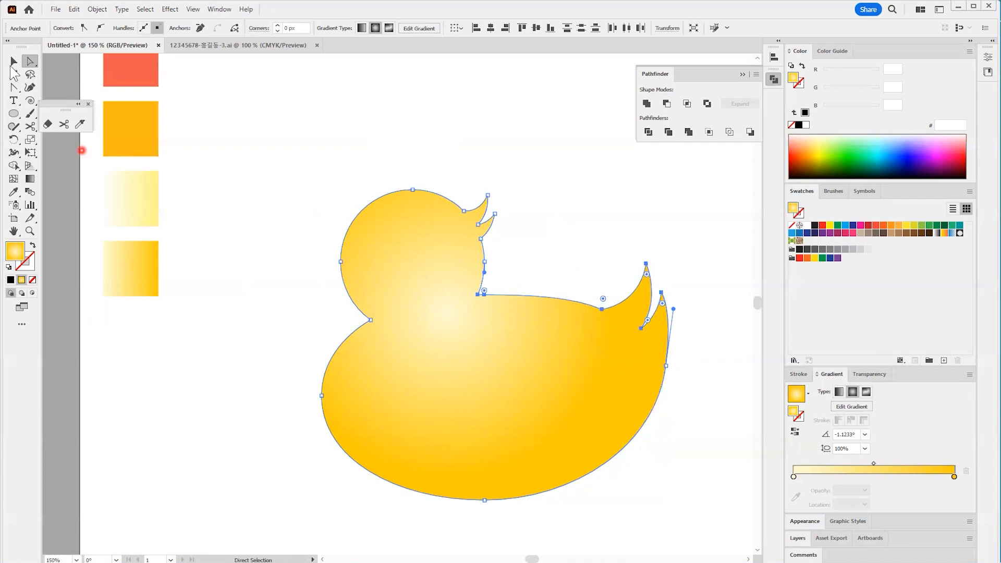
key("v")
left_click(277, 241)
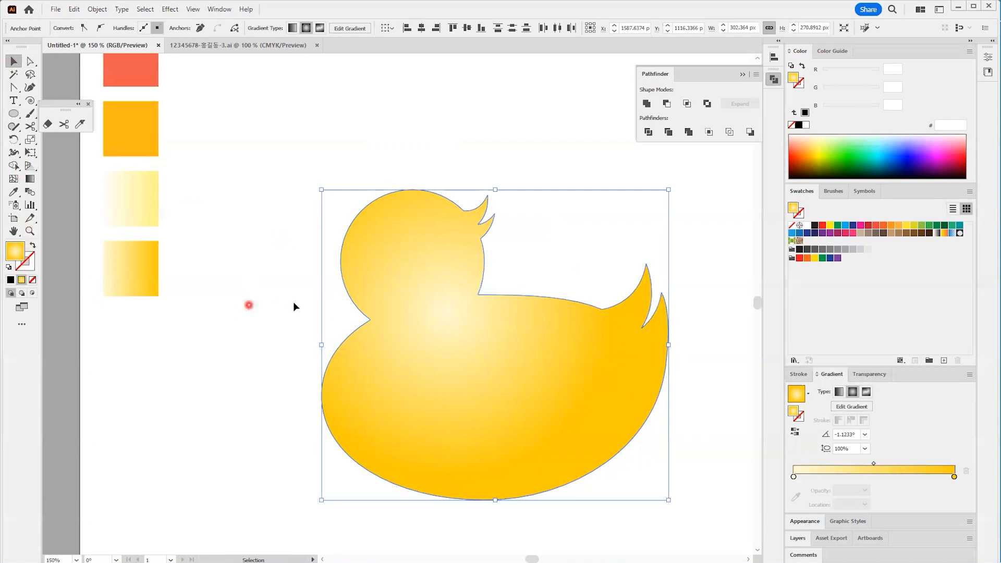
Draw a wing ellipse about 150 by 102 px on the body and fill it with the sampled solid orange
key("l")
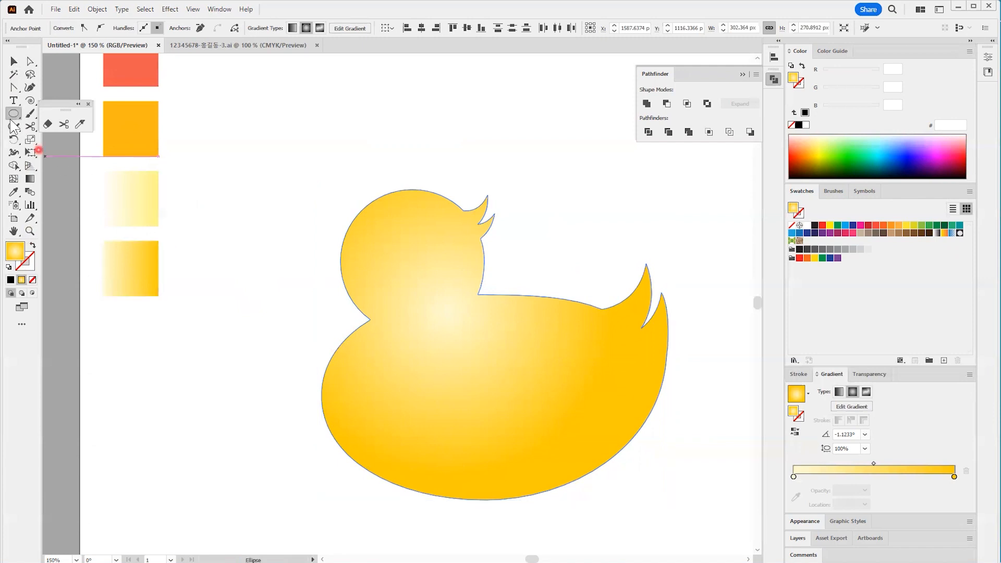
mouse_move(412, 355)
left_mouse_down()
mouse_move(583, 443)
mouse_move(582, 471)
left_mouse_up()
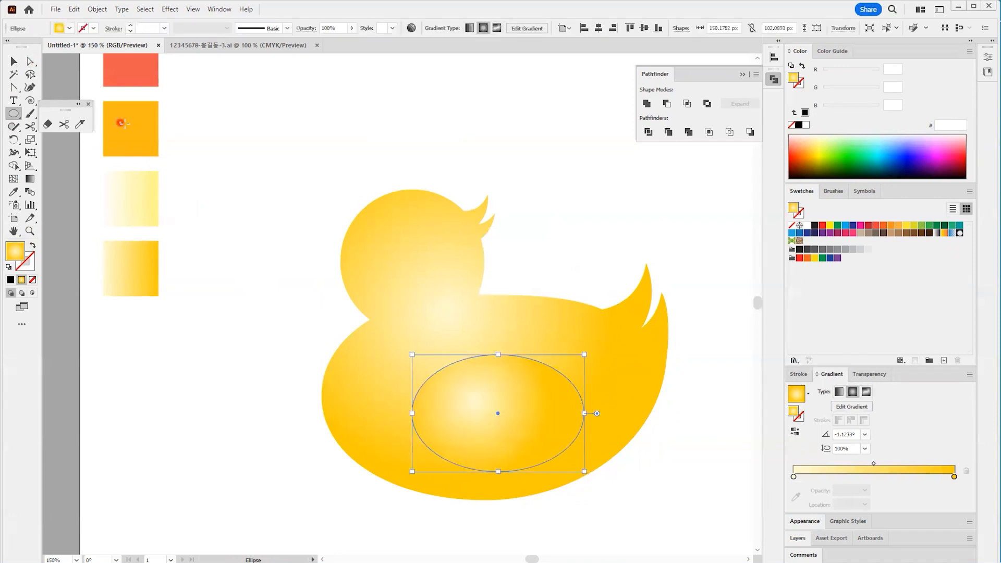
key("i")
key("ctrl")
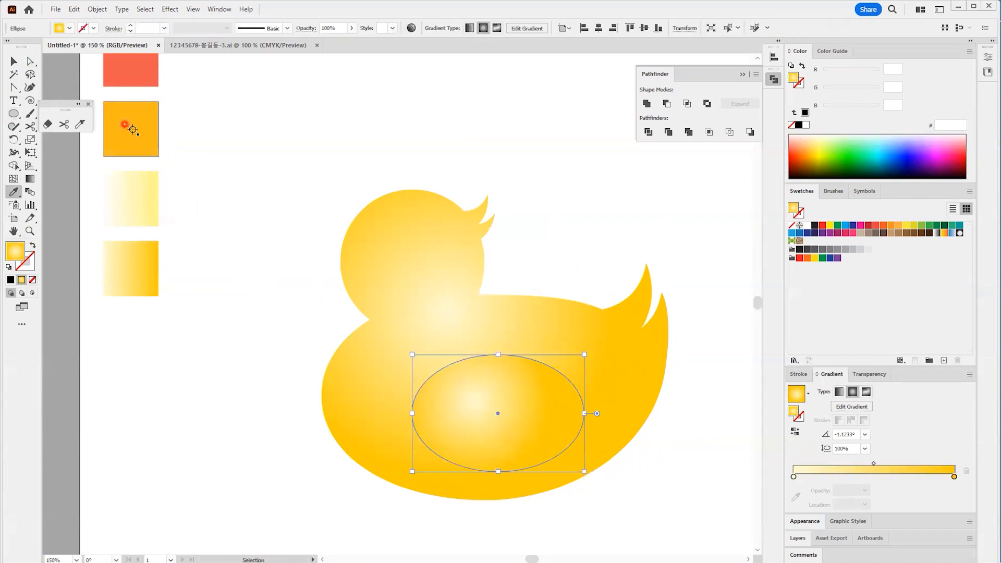
key("ctrl")
left_click(134, 131)
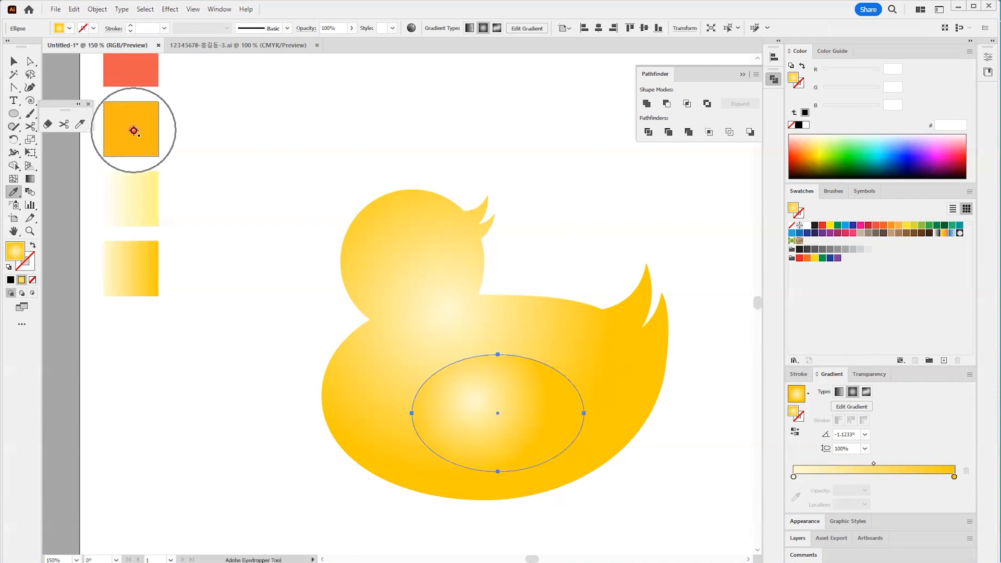
Shift the wing ellipse slightly up and left, and lengthen and tilt the handles of its leftmost anchor to bulge its front
left_click(13, 61)
left_click_drag(482, 395, 472, 380)
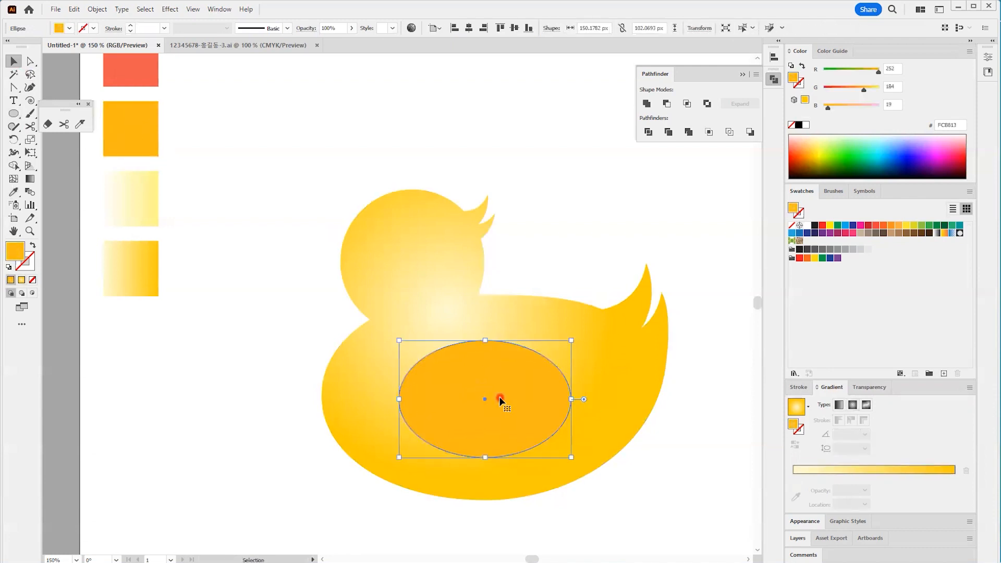
key("a")
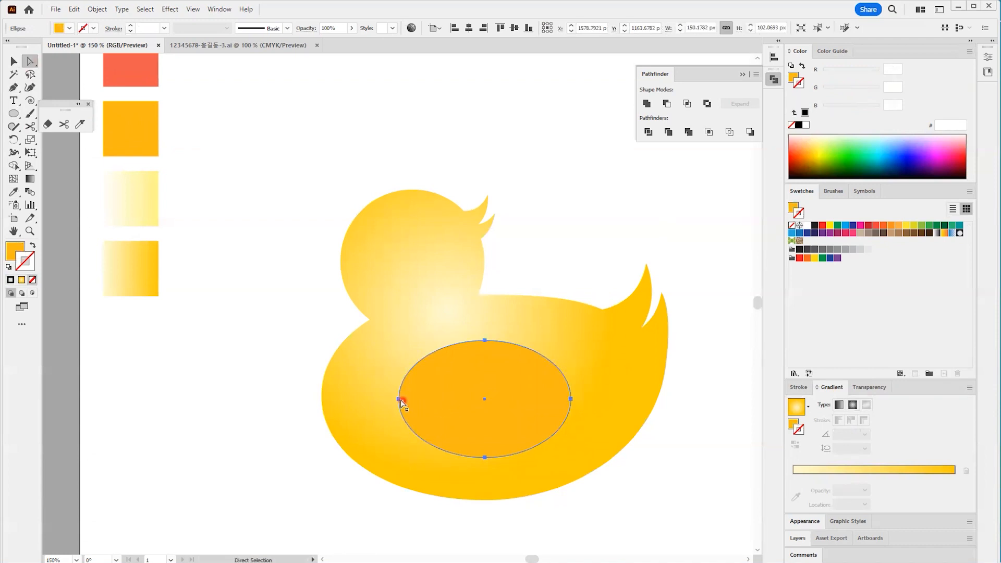
key("shift+c")
left_click_drag(399, 399, 403, 346)
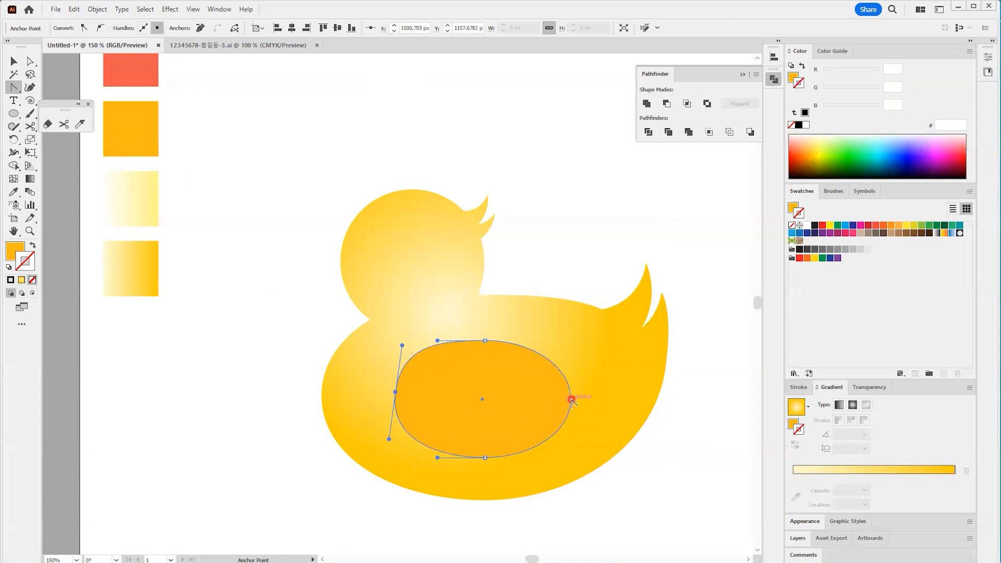
mouse_move(402, 346)
left_mouse_down()
mouse_move(399, 354)
mouse_move(405, 339)
mouse_move(396, 344)
left_mouse_up()
Nudge the wing's leftmost anchor point upward by about 8 px
key("Up")
key("Up")
key("Up")
key("Up")
key("Up")
key("Up")
key("Up")
key("Up")
key("Up")
key("Up")
key("Up")
key("Up")
key("Up")
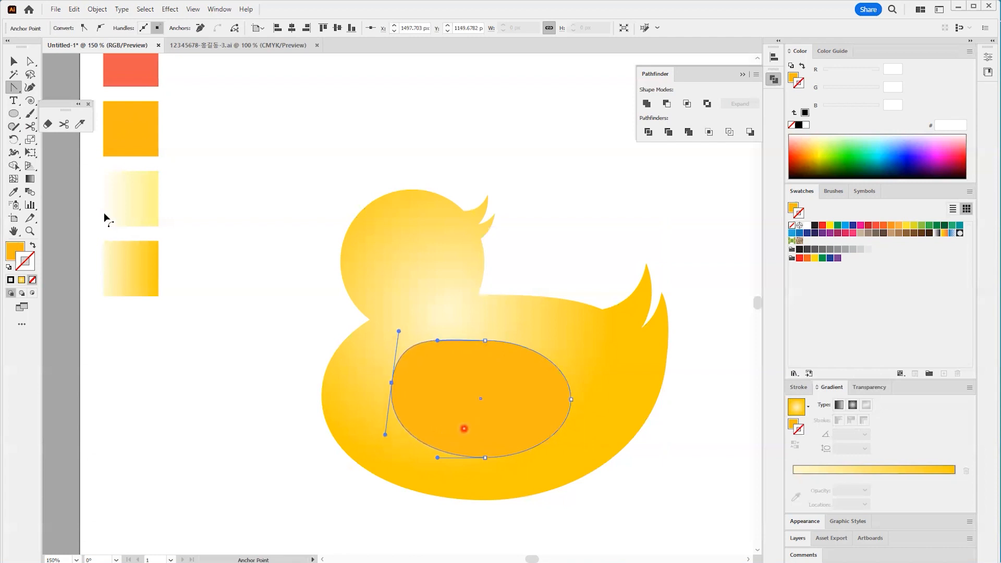
Draw a curved feather about 67 by 34 px with the Pen tool at the wing's rear edge, using no fill and a black stroke
key("p")
key("ctrl+shift+a")
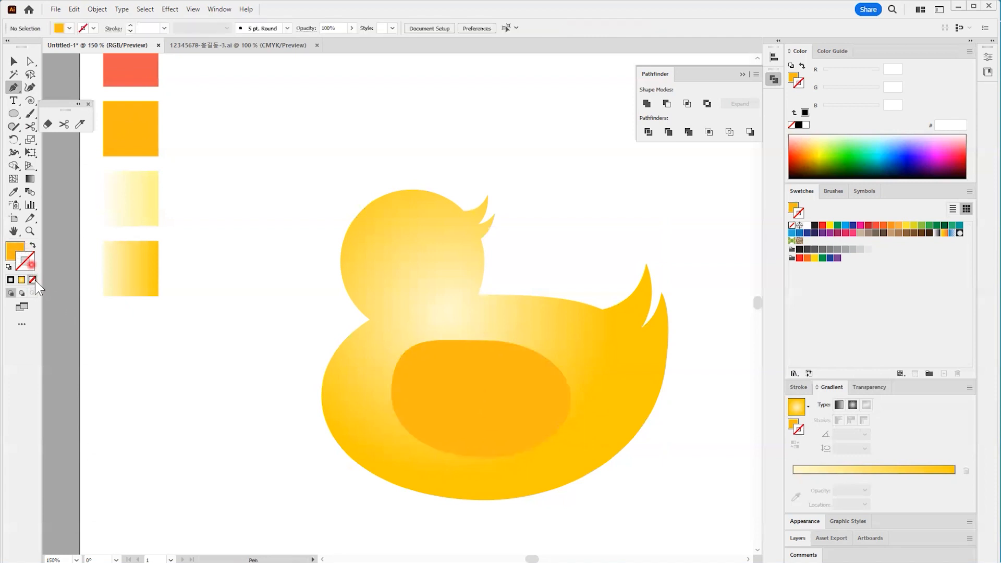
left_click(14, 250)
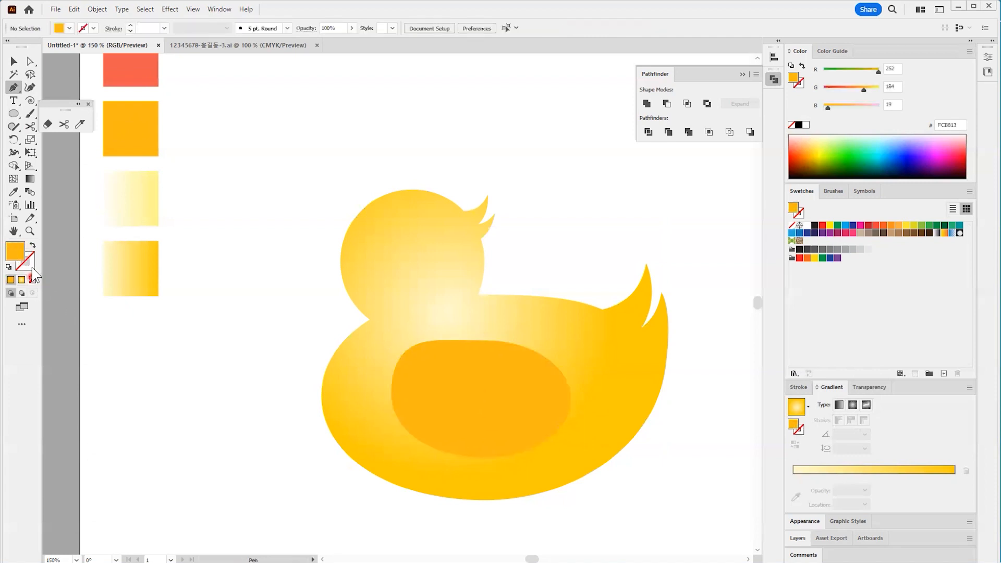
left_click(32, 280)
left_click(798, 124)
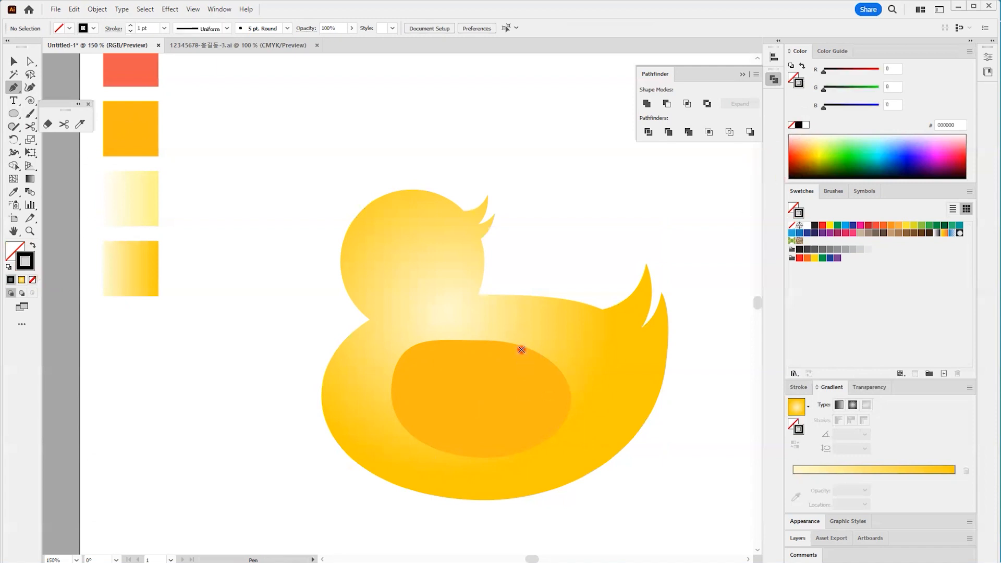
left_click(521, 349)
left_click_drag(598, 340, 508, 386)
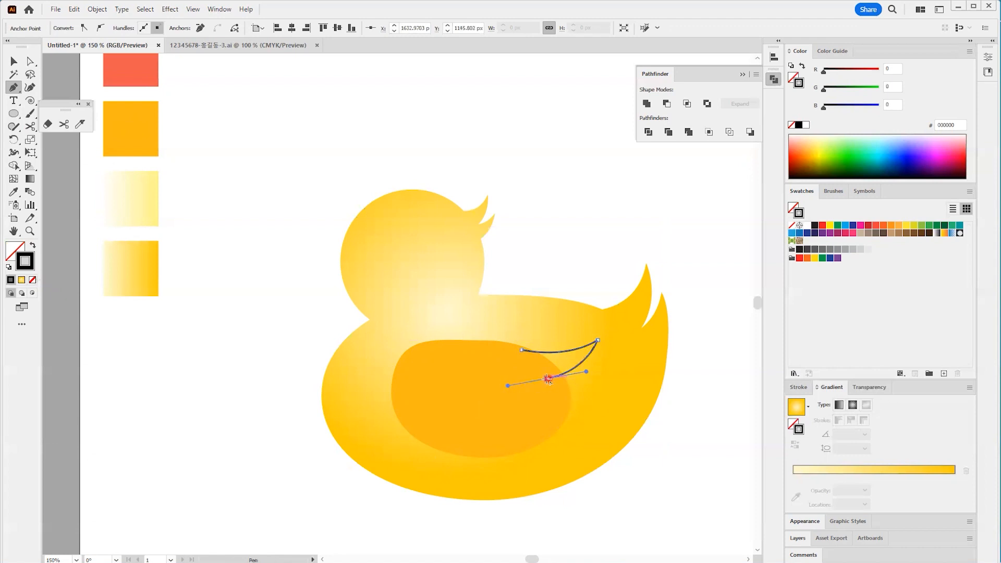
left_click(547, 378)
left_click(522, 349)
key("v")
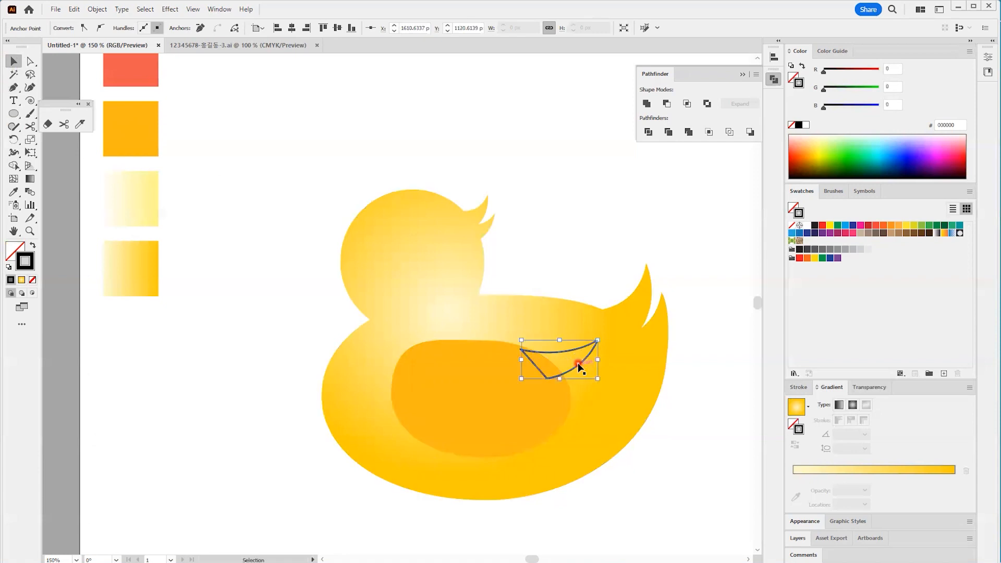
Copy the feather twice straight down at equal spacing and shrink the lowest copy to about 63 by 30 px
left_click_drag(579, 364, 580, 385)
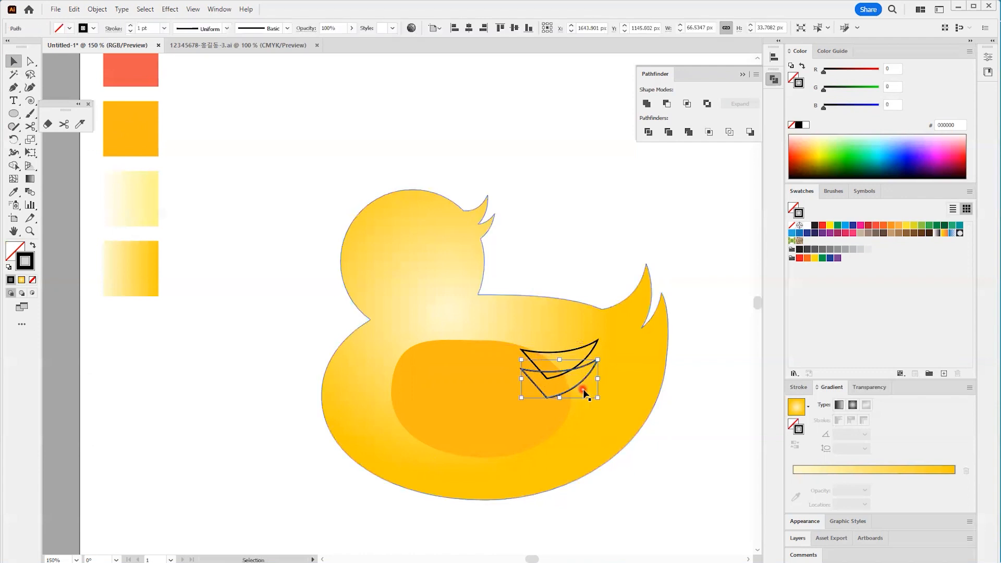
key("ctrl+d")
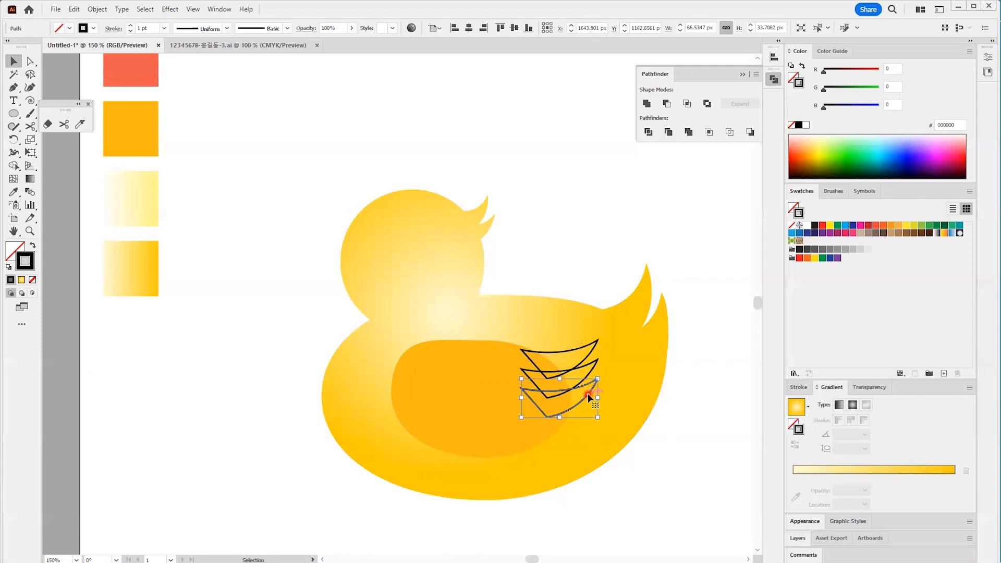
left_click(578, 397)
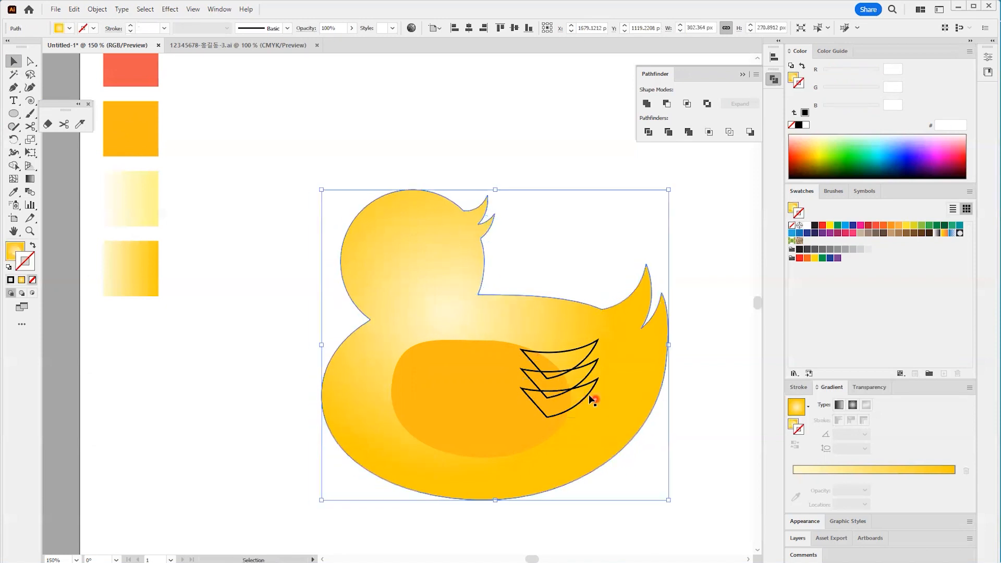
left_click(592, 399)
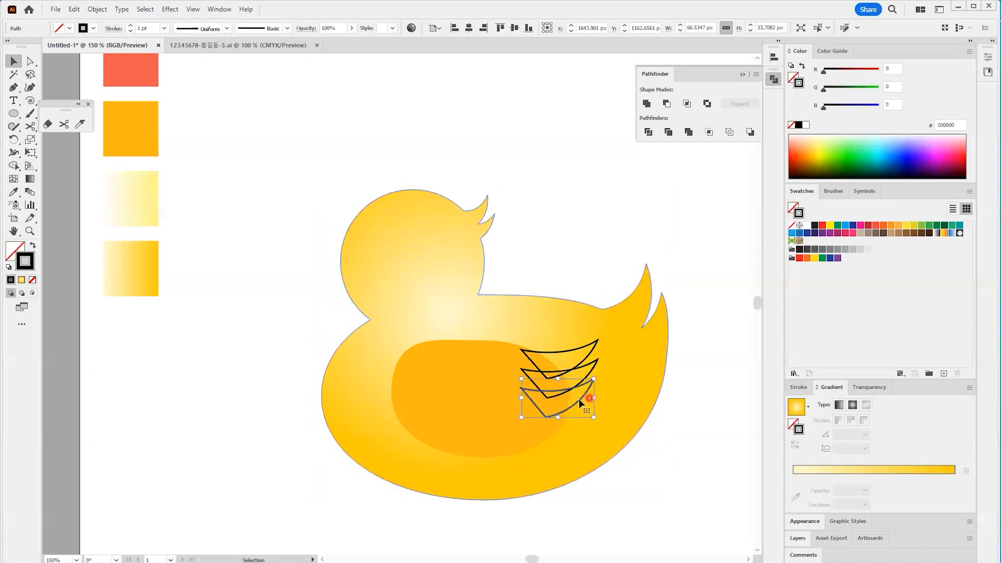
left_click_drag(558, 418, 577, 402)
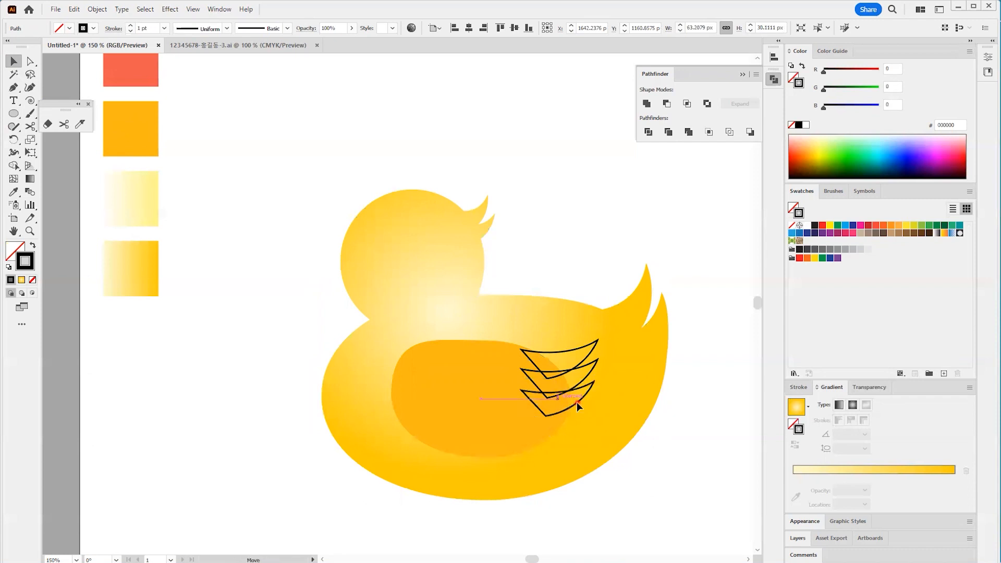
left_click(628, 490)
Unite the wing ellipse and the three feathers into one shape and fill it with the solid orange sampled from the colour square
left_click(477, 385)
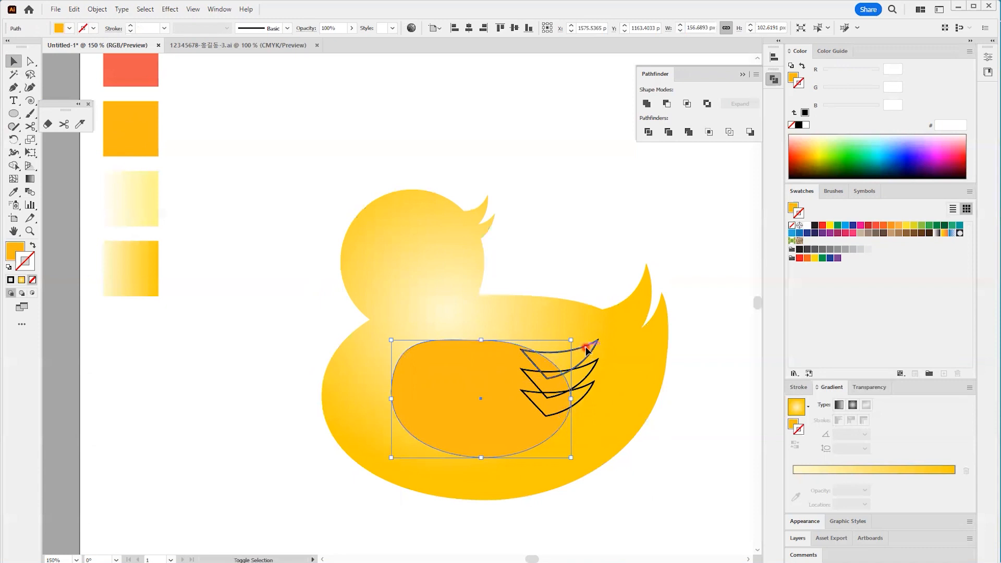
left_click(585, 346, "shift")
left_click(594, 384, "shift")
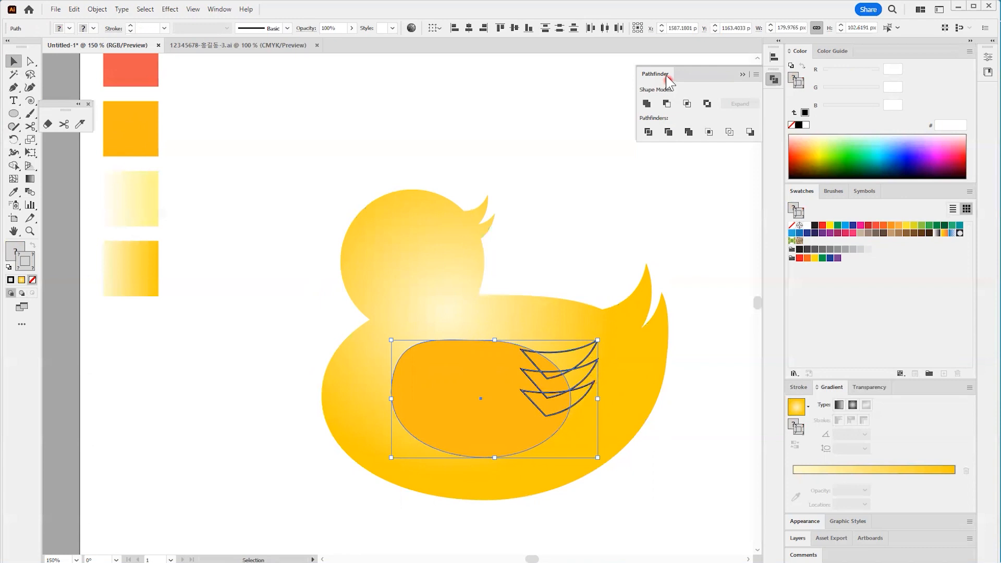
left_click(646, 104)
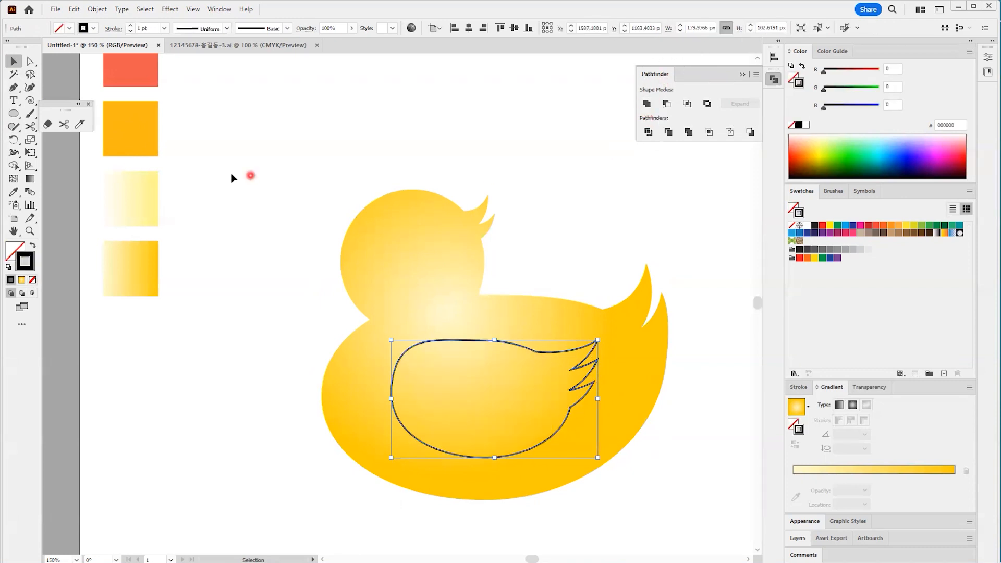
key("i")
left_click(140, 123)
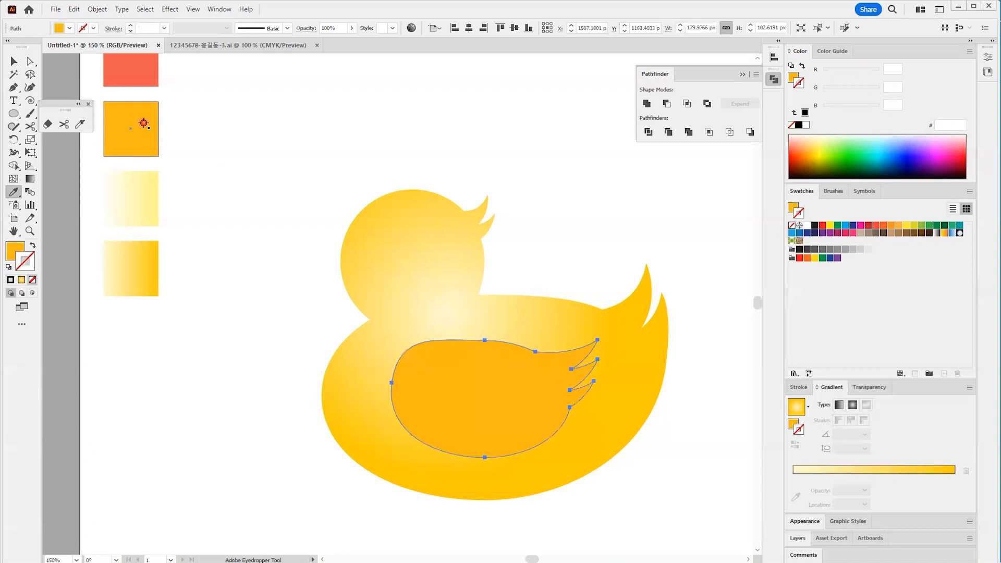
Shorten the upper handle of the wing's leftmost anchor to slope its front upper curve more gently
key("a")
left_click(485, 343)
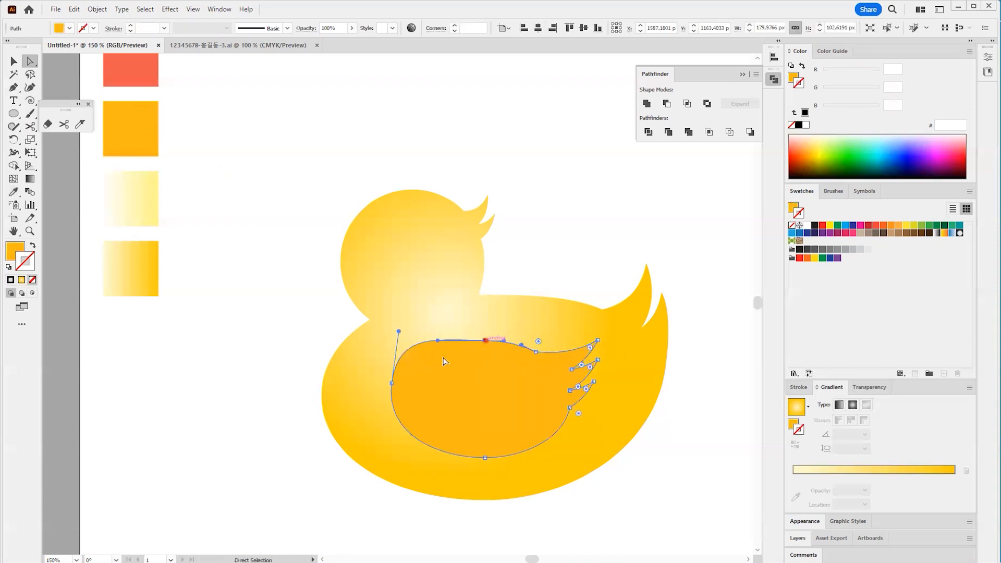
left_click_drag(400, 334, 399, 351)
left_click(693, 474)
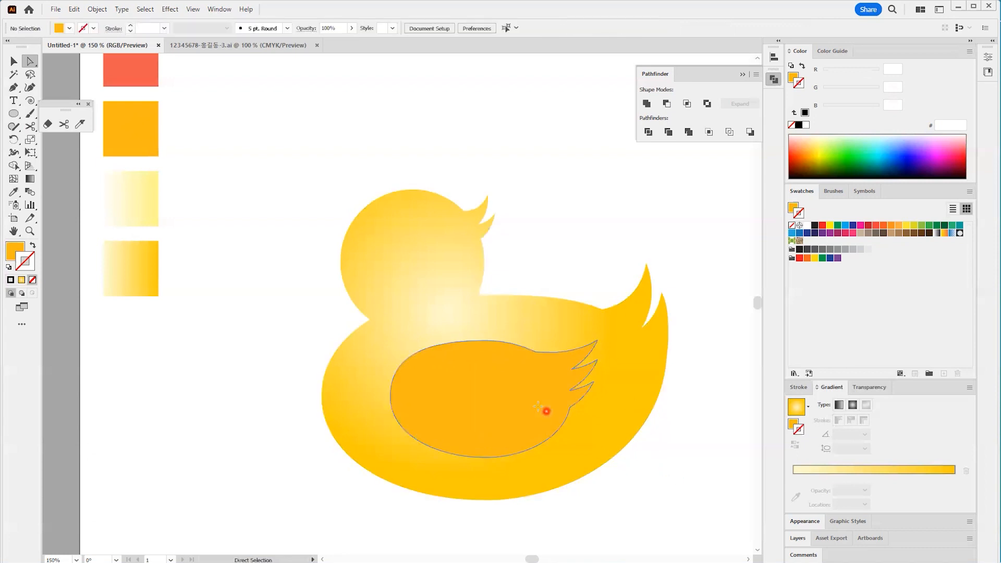
Round the corners where the feathers meet the wing, the lower one to about 43 px and the upper one to about 42 px
left_click(543, 407)
left_click(570, 408)
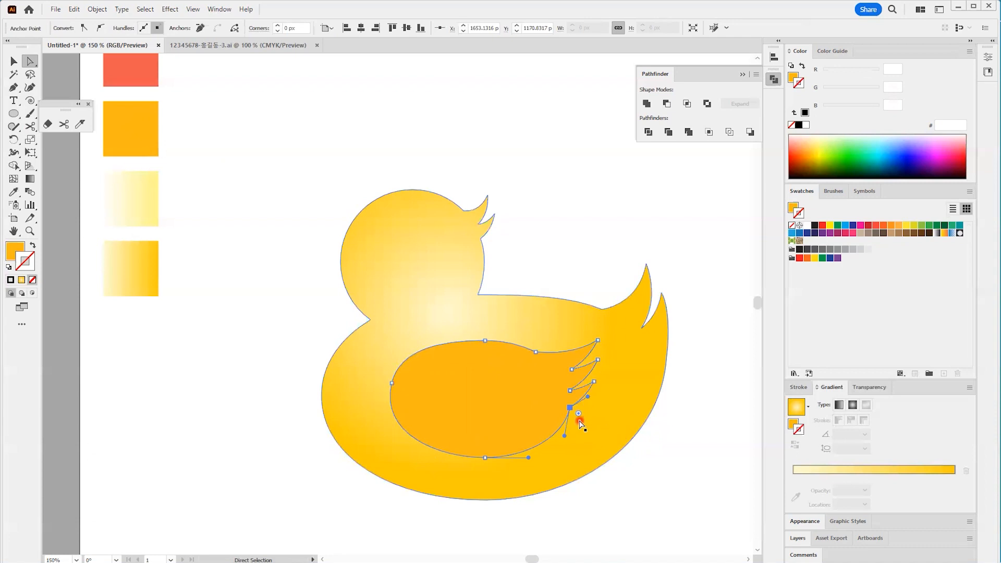
mouse_move(579, 415)
left_mouse_down()
mouse_move(621, 441)
mouse_move(589, 423)
left_mouse_up()
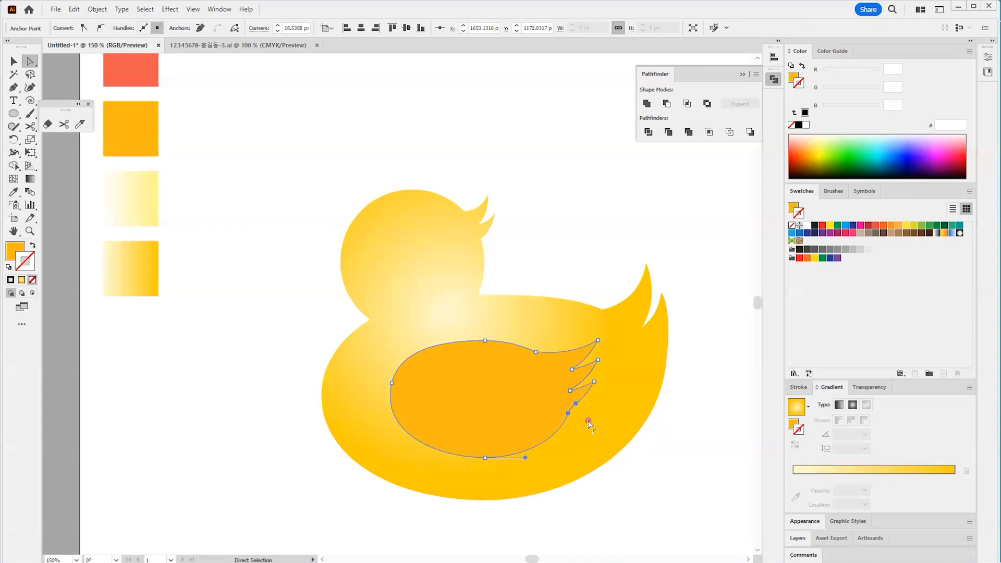
left_click_drag(599, 427, 597, 453)
left_click(535, 352)
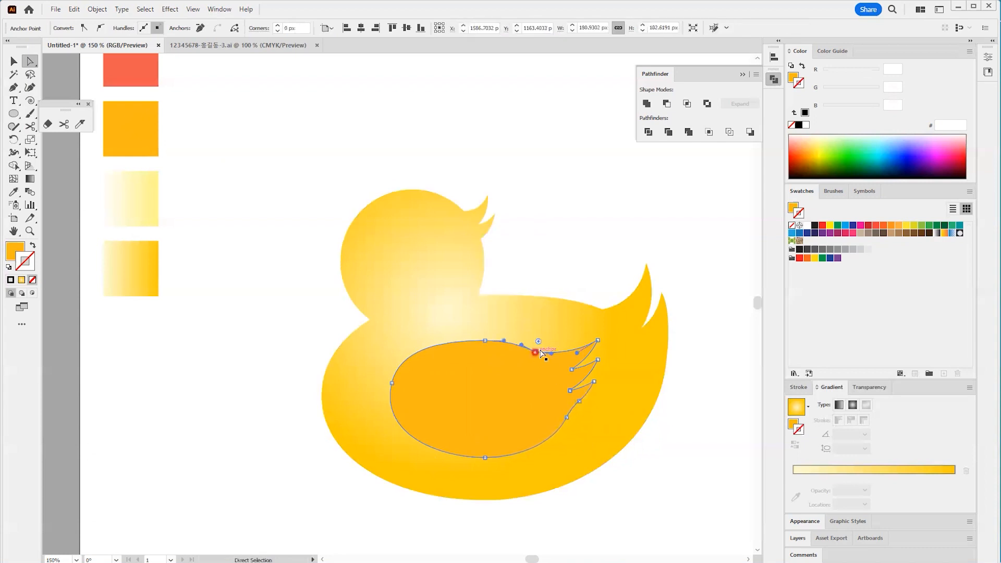
left_click_drag(539, 342, 557, 307)
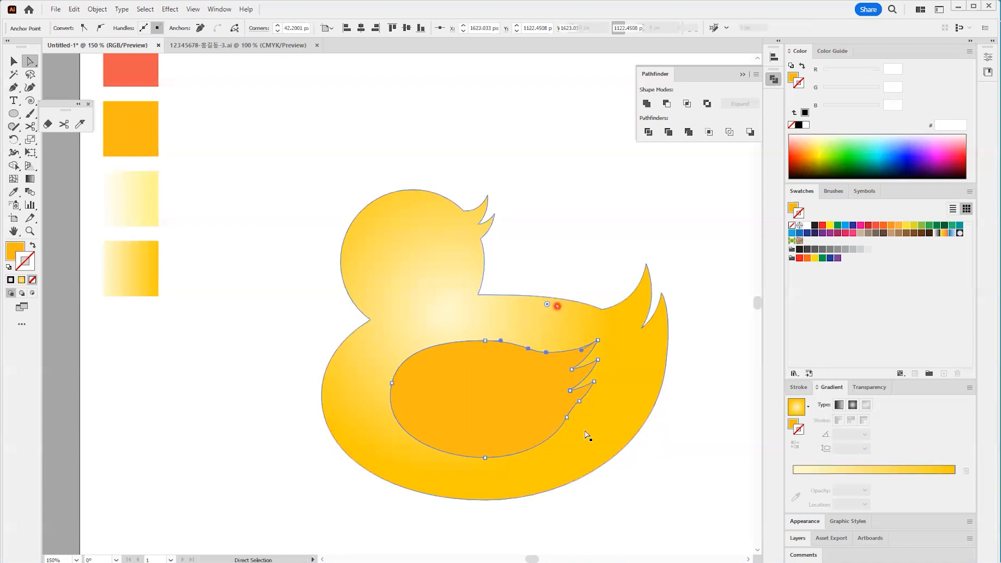
Move the whole wing about 6 px right and 7 px down on the body
left_click(14, 61)
left_click(252, 396)
left_click(540, 433)
left_click_drag(544, 434, 550, 441)
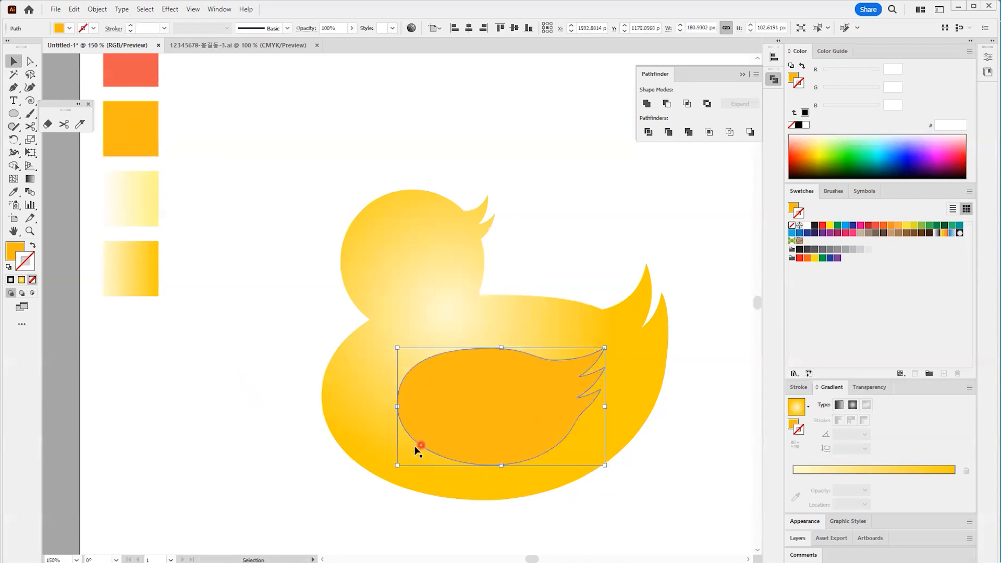
Raise the front handle of the wing's top anchor slightly to make the upper front curve fuller
key("a")
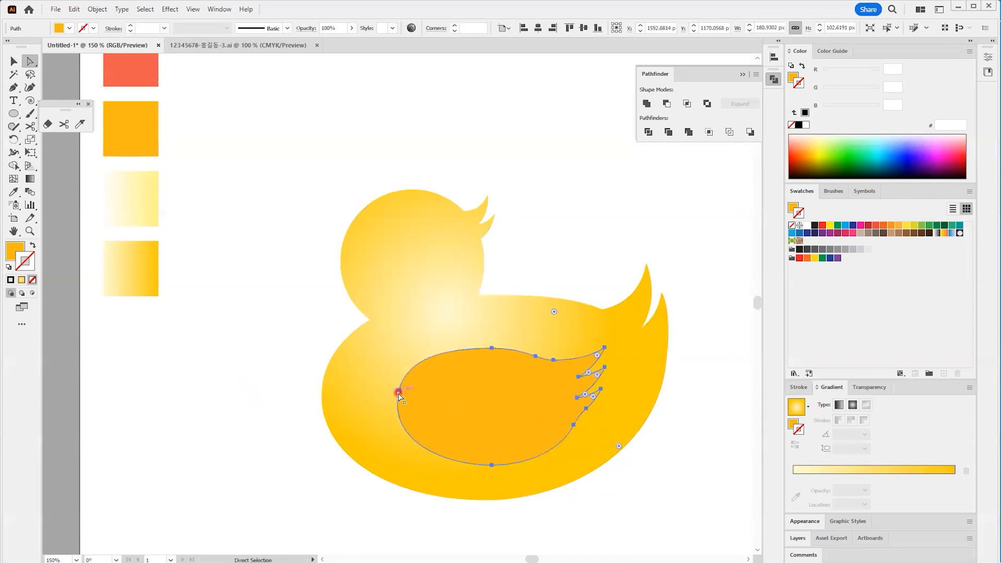
left_click(399, 391)
left_click_drag(444, 350, 442, 343)
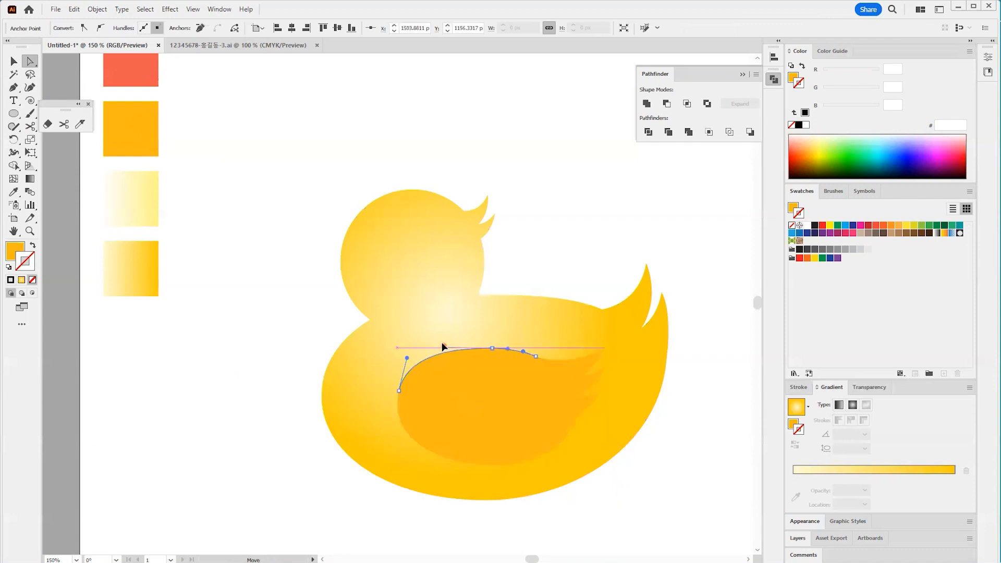
left_click(665, 485)
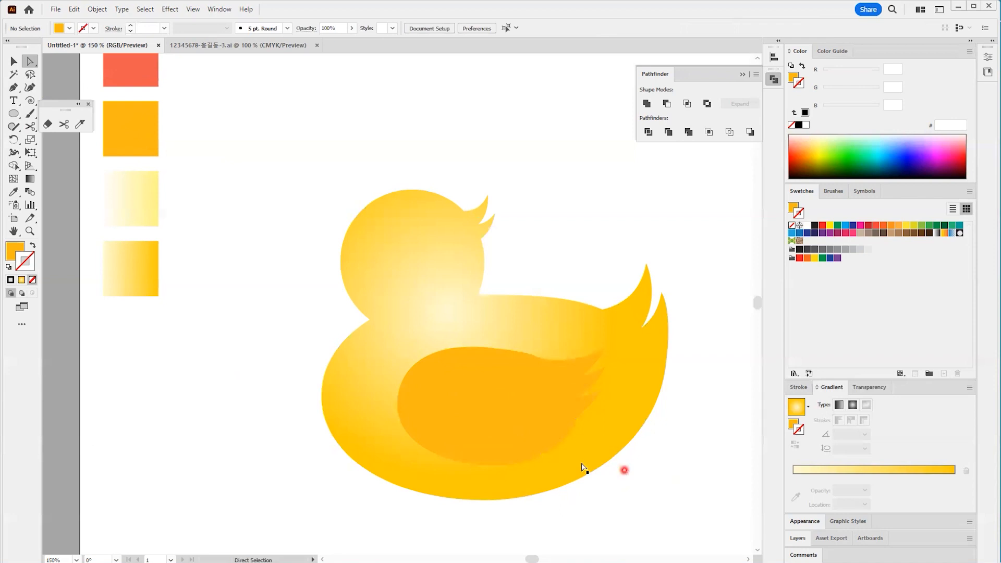
left_click(545, 441)
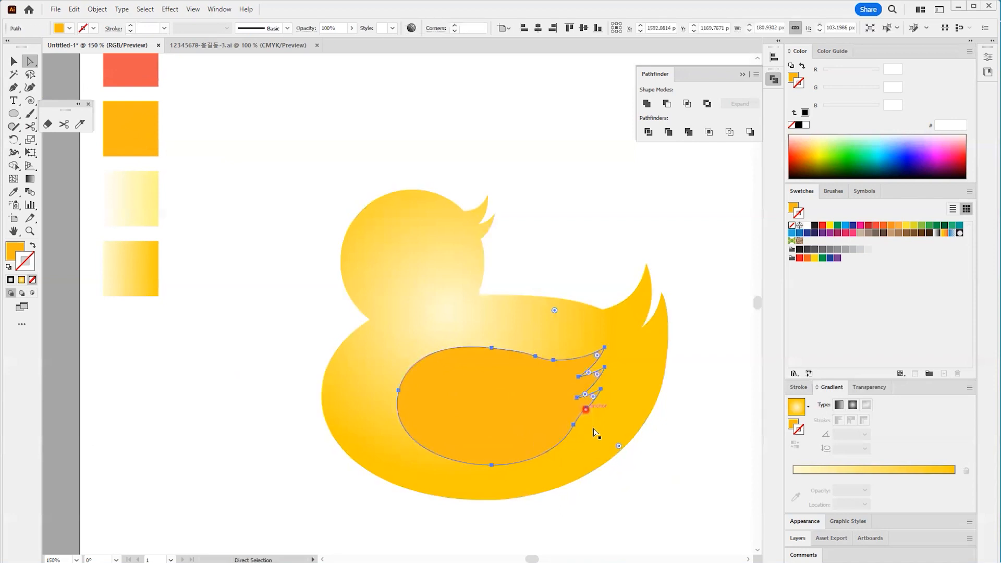
left_click(595, 432)
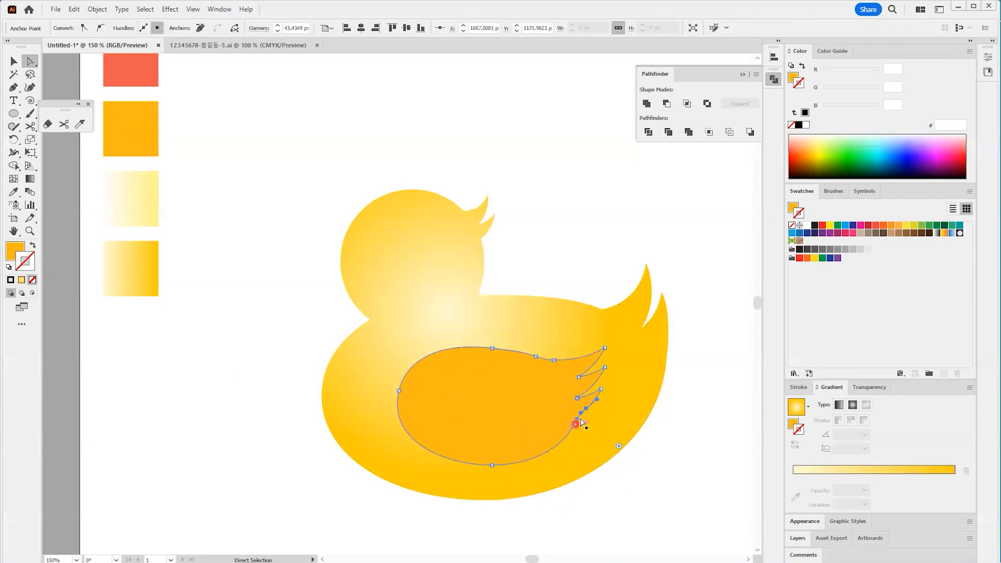
left_click(707, 463)
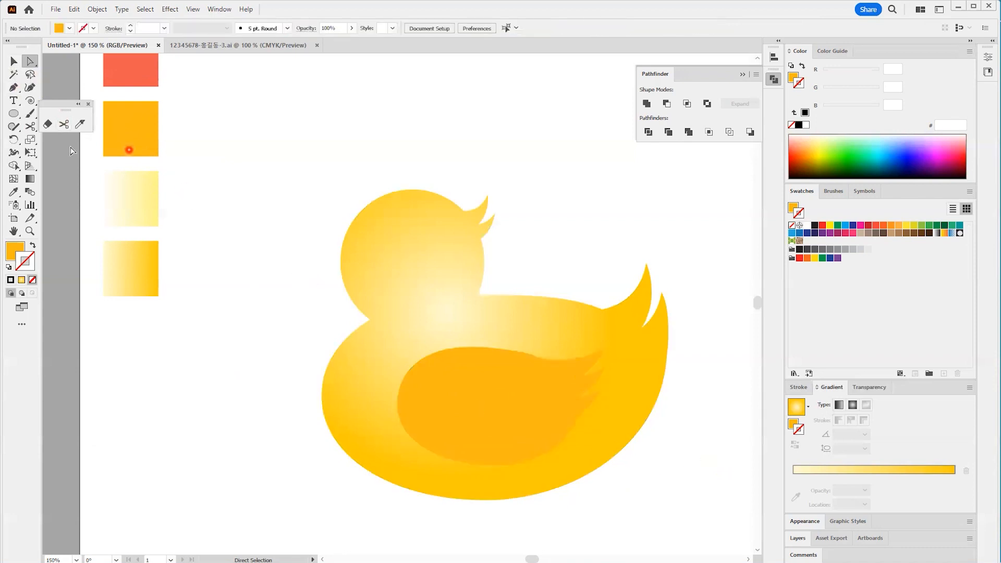
Draw a beak ellipse about 51 by 27 px overlapping the front of the head and shift it slightly up and left
left_click(30, 231)
left_click(464, 348)
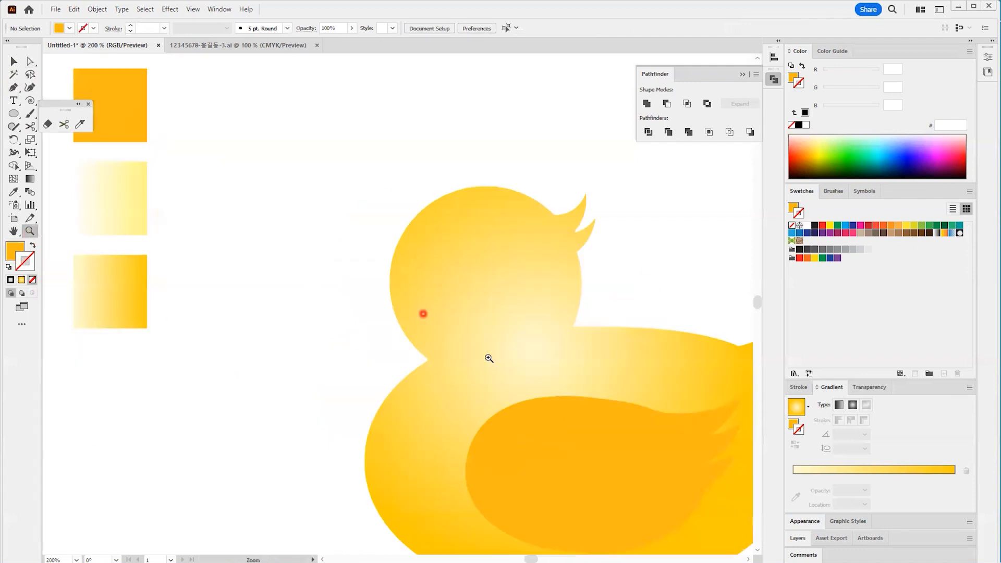
left_click(469, 360)
left_click_drag(228, 159, 424, 299)
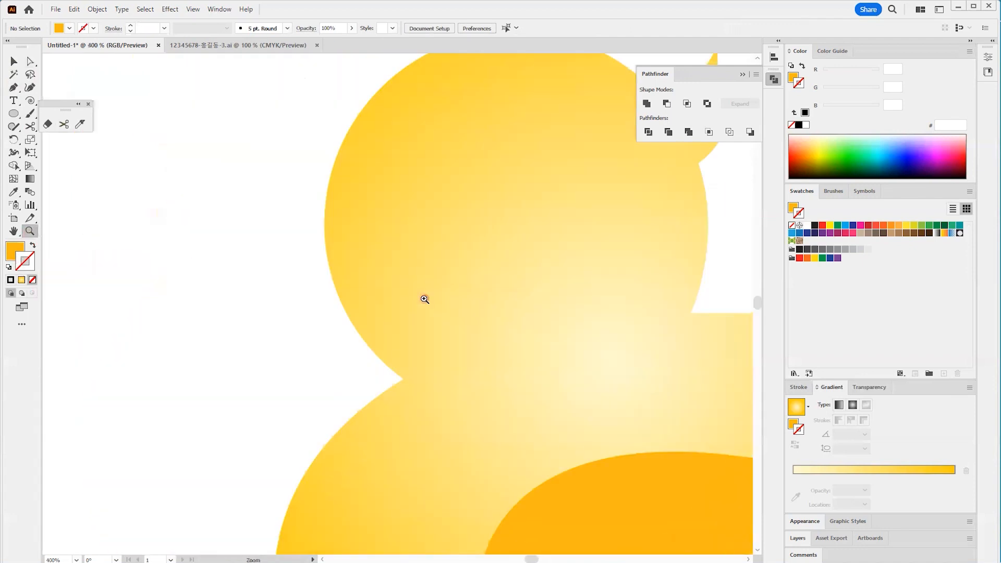
left_click(424, 299, "ctrl")
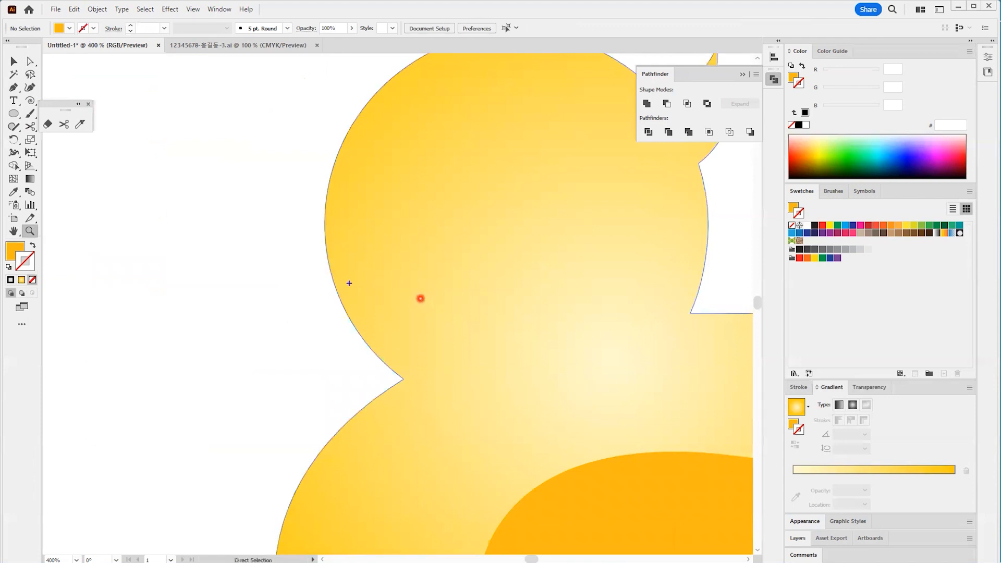
mouse_move(226, 283)
left_mouse_down()
mouse_move(263, 335)
mouse_move(330, 361)
left_mouse_up()
mouse_move(351, 395)
left_mouse_down()
mouse_move(414, 390)
mouse_move(401, 338)
left_mouse_up()
key("Escape")
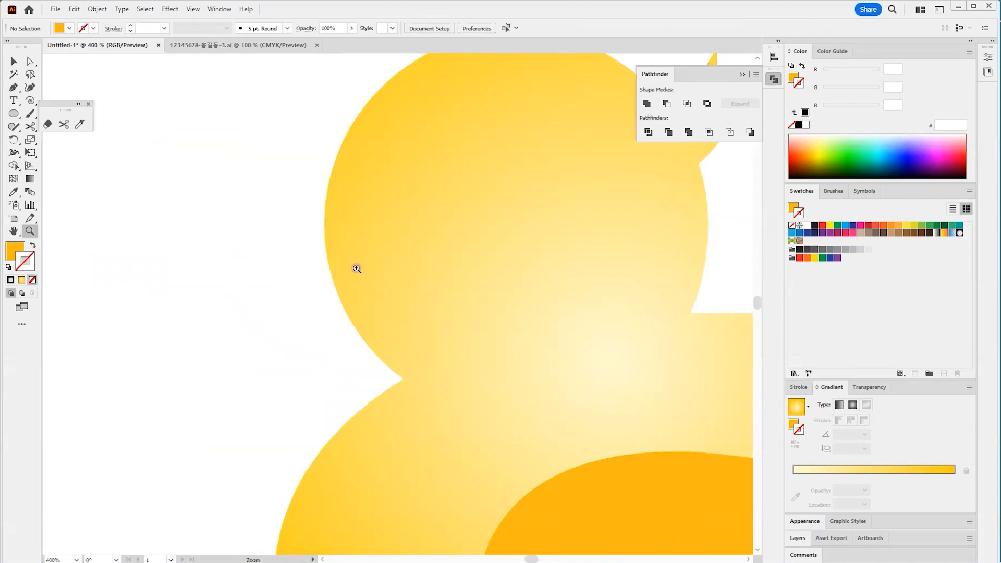
key("l")
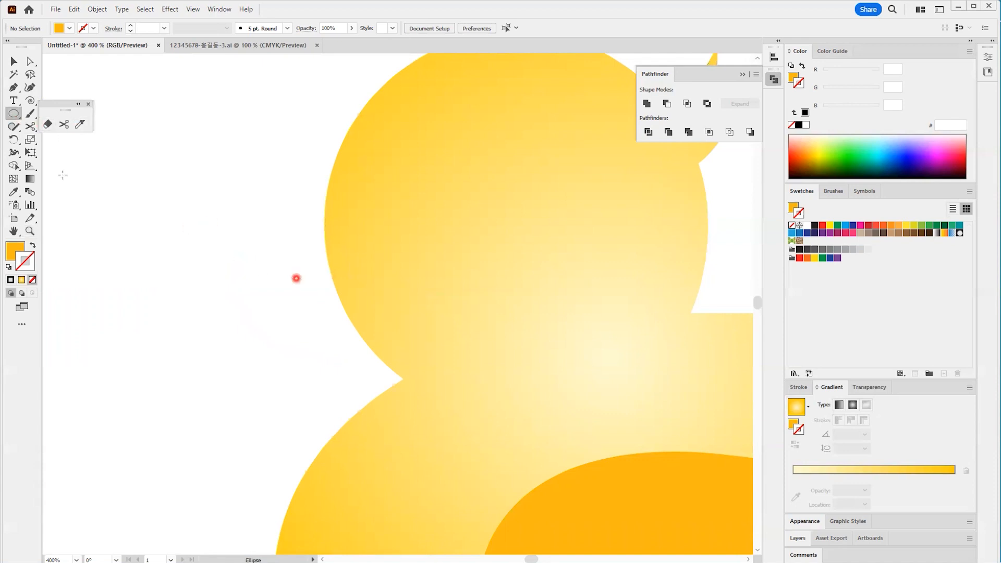
mouse_move(235, 241)
left_mouse_down()
mouse_move(380, 302)
mouse_move(390, 322)
mouse_move(411, 329)
mouse_move(386, 324)
left_mouse_up()
key("v")
left_click_drag(323, 306, 301, 297)
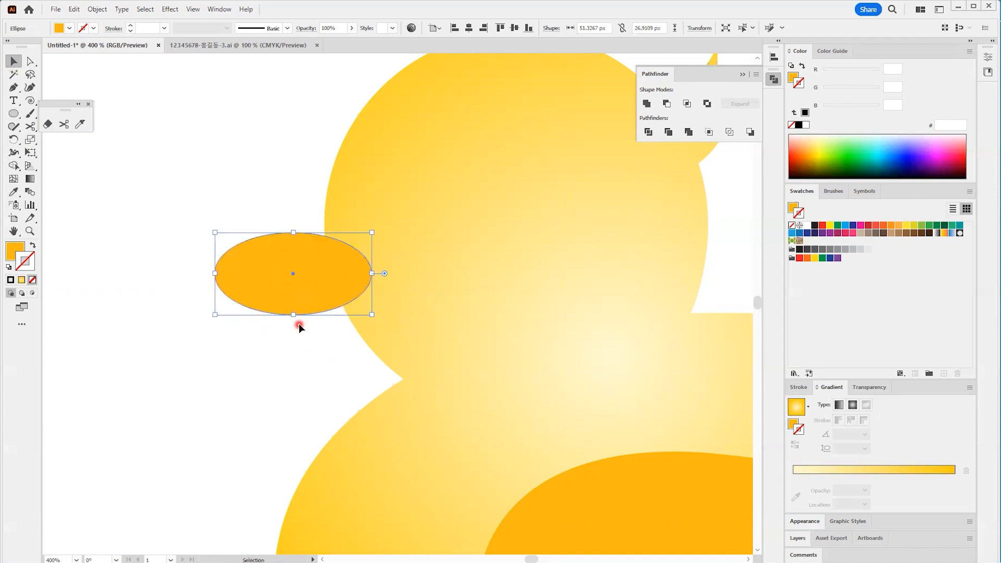
Fill the beak ellipse with the coral red sampled from the colour square
key("space")
left_click_drag(196, 272, 353, 389)
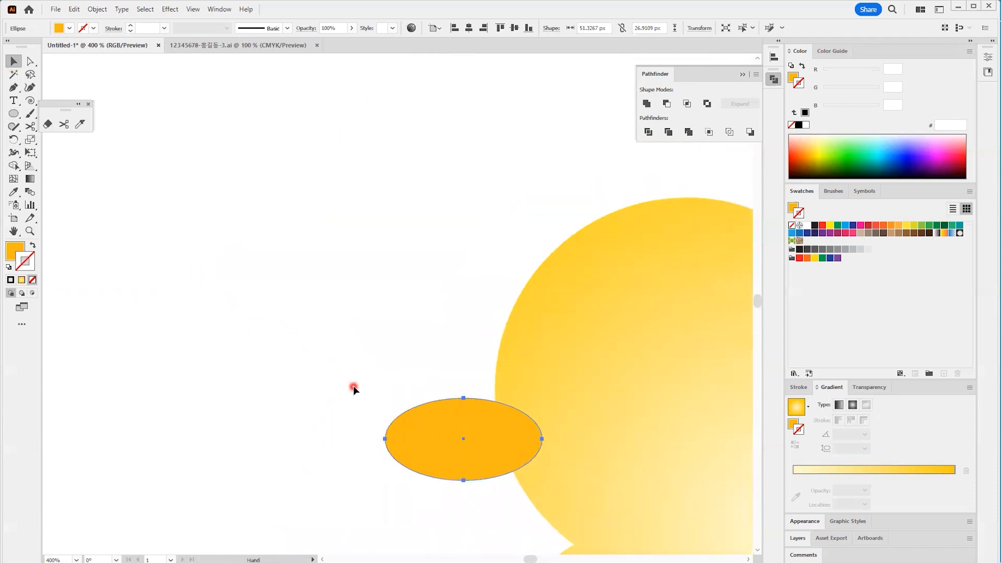
key("ctrl+minus")
key("i")
key("space")
left_click_drag(183, 184, 343, 348)
left_click_drag(213, 210, 215, 311)
left_click(164, 133)
key("space")
left_click_drag(409, 365, 241, 146)
left_click_drag(315, 278, 267, 196)
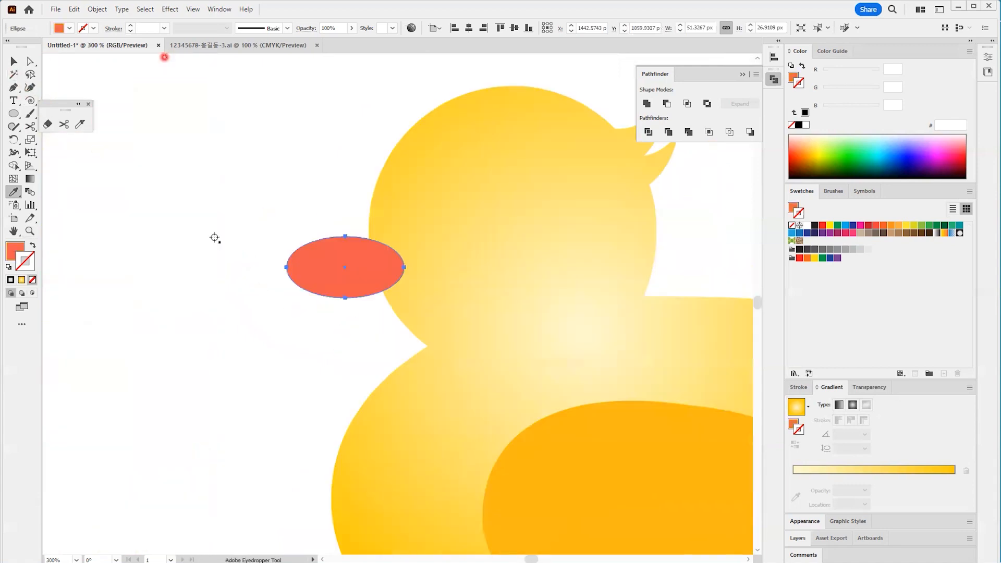
Warp the coral red beak ellipse with a horizontal Arc style at -70% bend
key("ctrl")
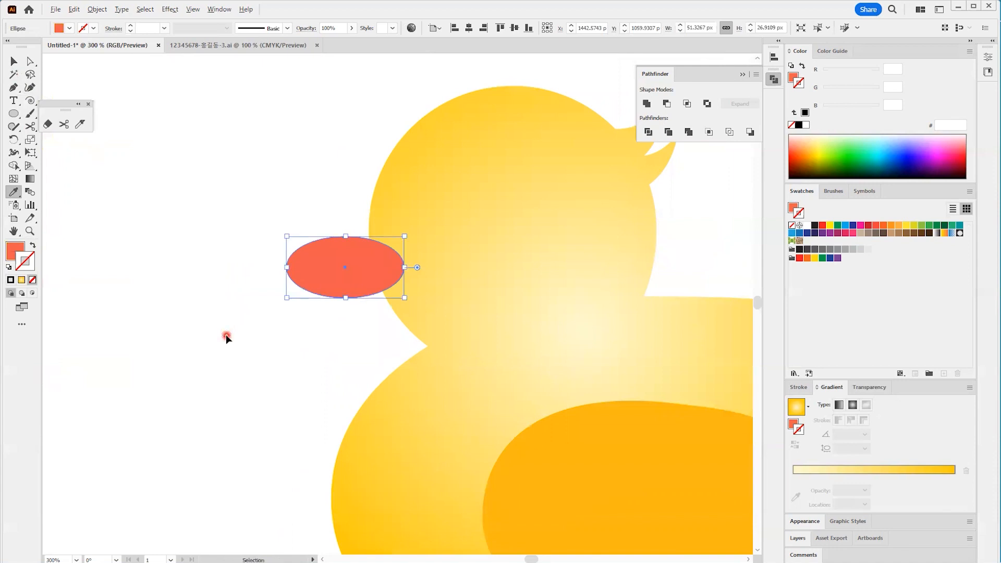
key("alt+shift+ctrl+w")
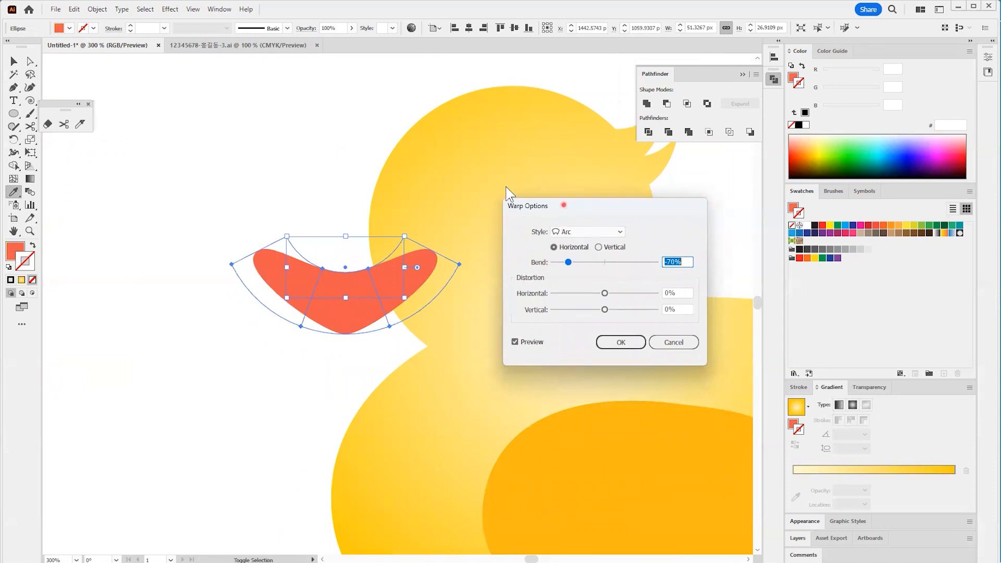
left_click_drag(563, 205, 506, 187)
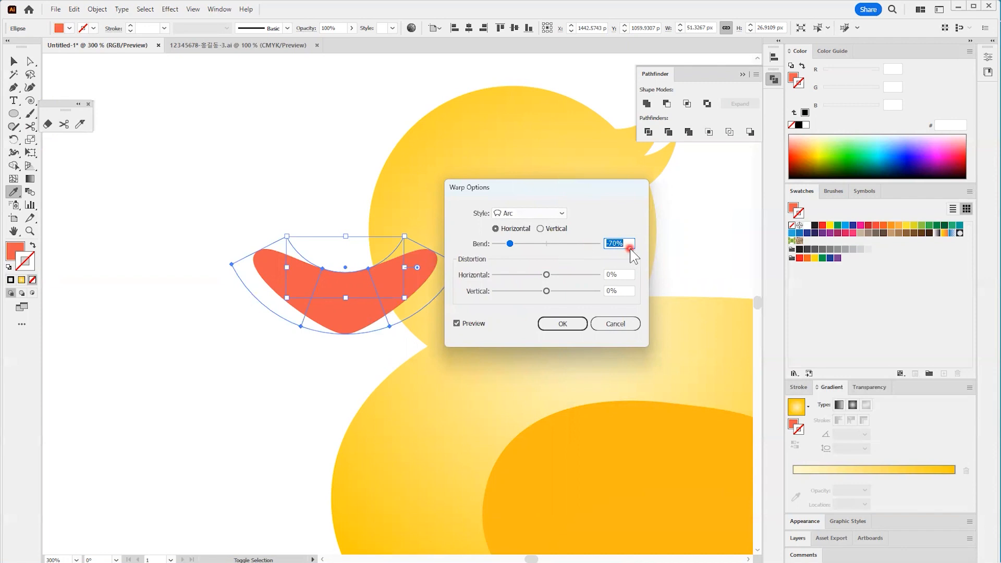
left_click(561, 323)
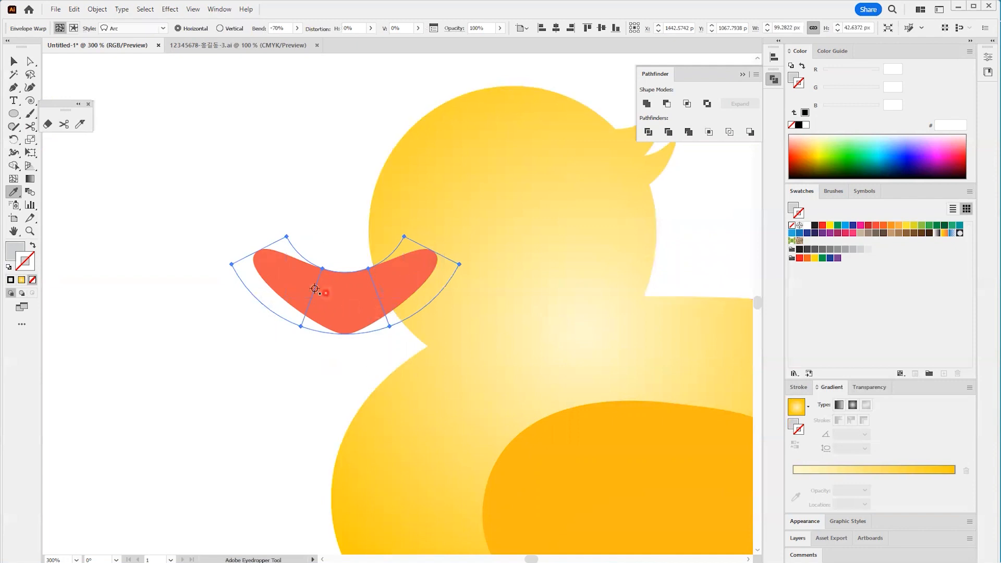
Expand the beak's envelope warp into an editable path
key("ctrl")
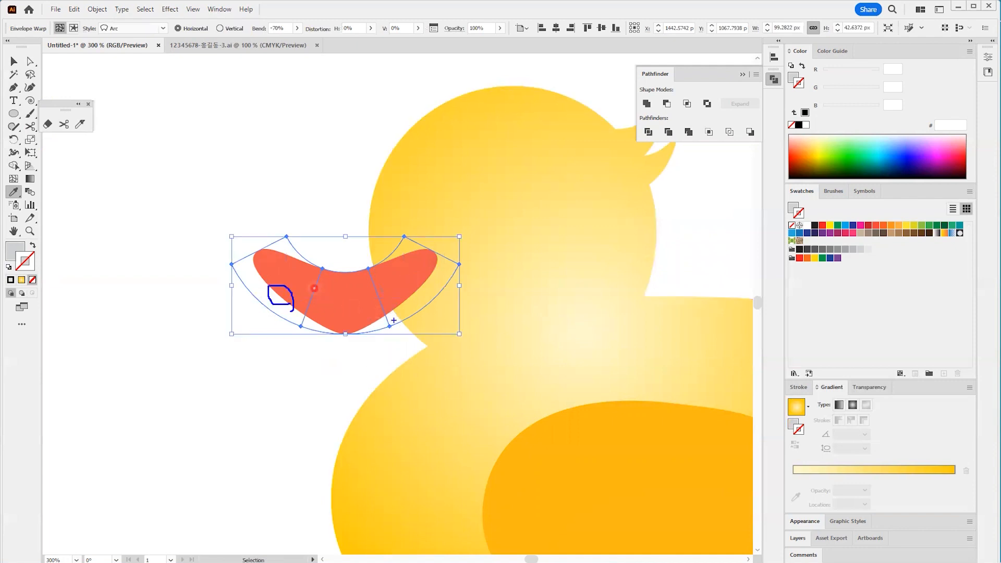
left_click_drag(402, 238, 459, 264)
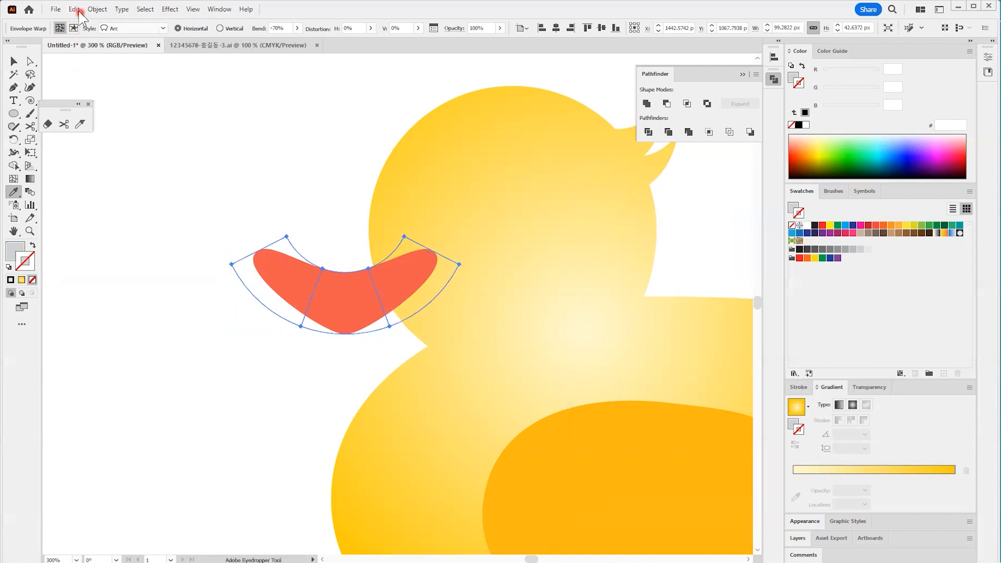
left_click(97, 9)
left_click(117, 151)
left_click(342, 336)
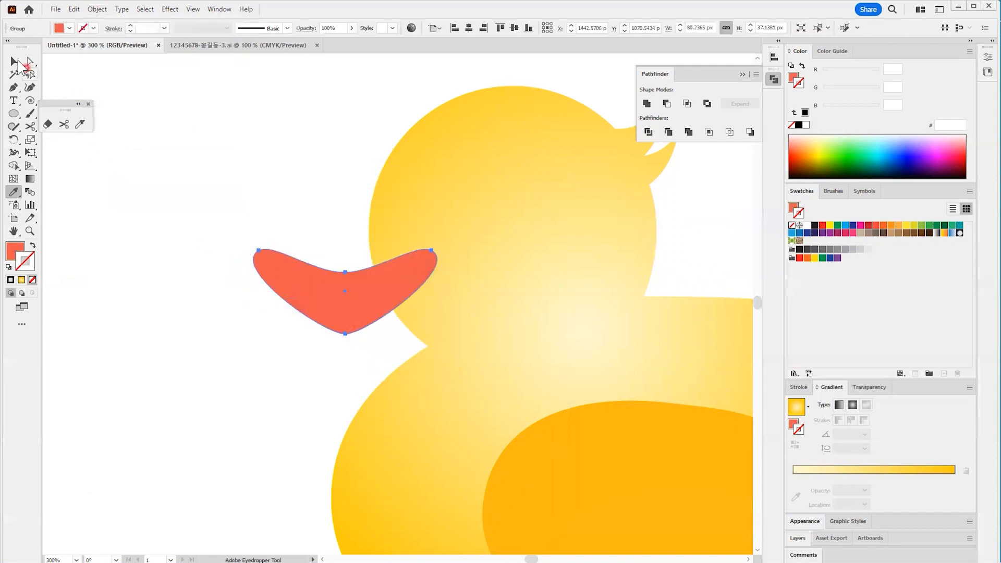
Duplicate the curved beak shape just below the original and flip the copy vertically
left_click(14, 61)
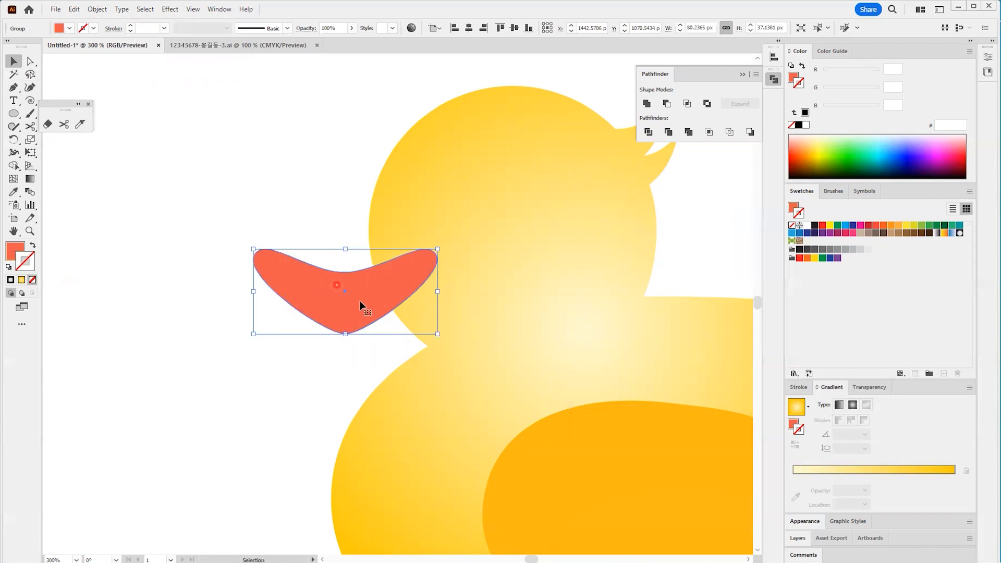
left_click_drag(366, 302, 373, 364)
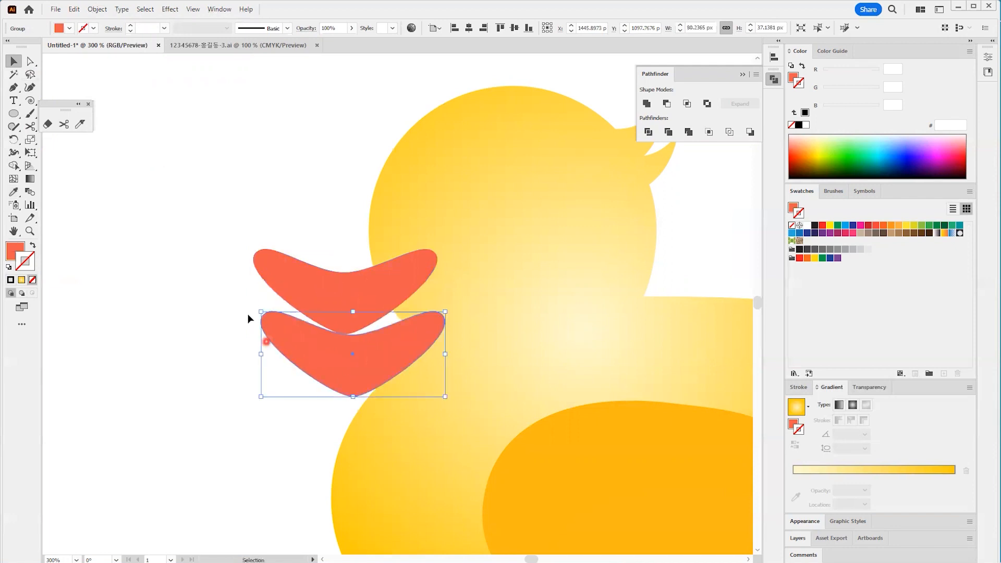
left_click_drag(256, 308, 384, 334)
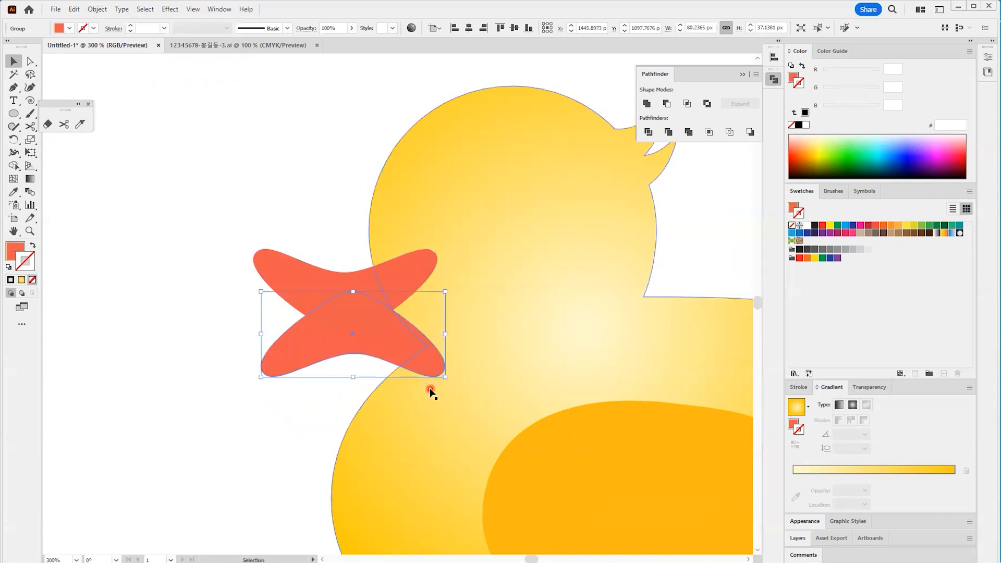
Shrink the flipped lower beak to overlap the upper one's underside, and shift the upper beak about 3 px right and 4 px up
left_click_drag(353, 377, 353, 347)
left_click_drag(262, 293, 293, 293)
left_click_drag(385, 321, 371, 333)
left_click_drag(279, 323, 349, 329)
left_click_drag(372, 276, 377, 270)
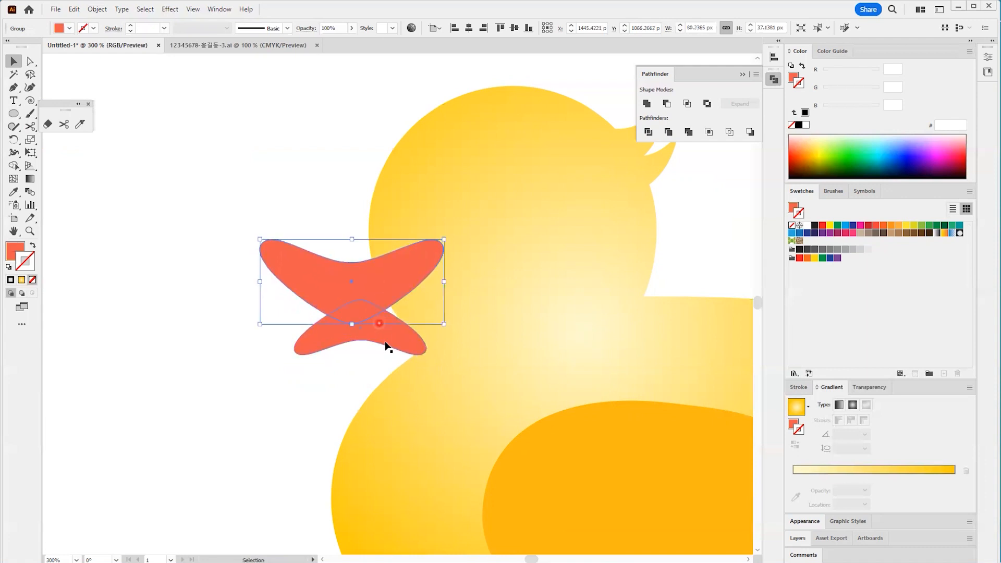
Unite the upper and lower beak shapes into a single path
left_click(388, 347, "shift")
left_click(647, 104)
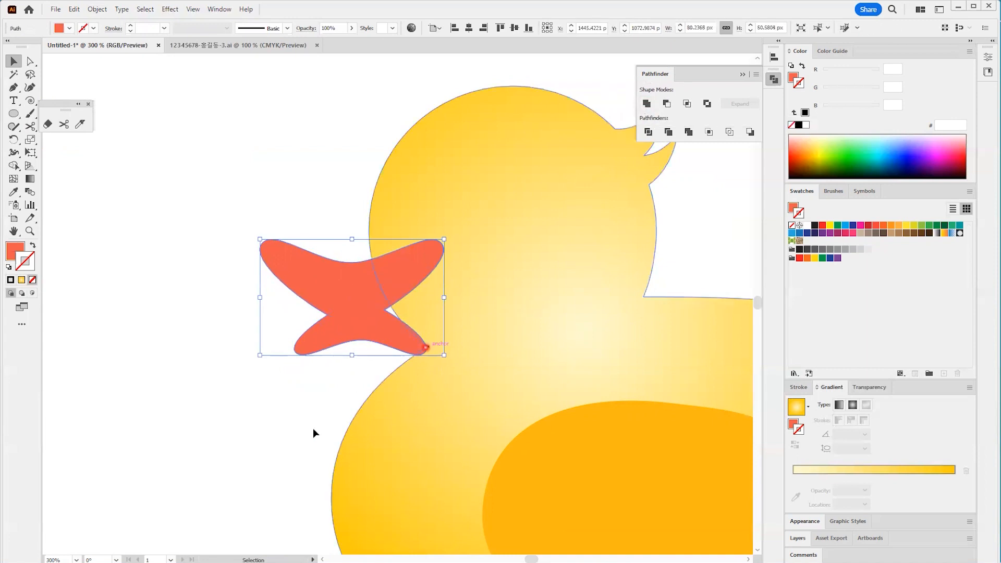
key("l")
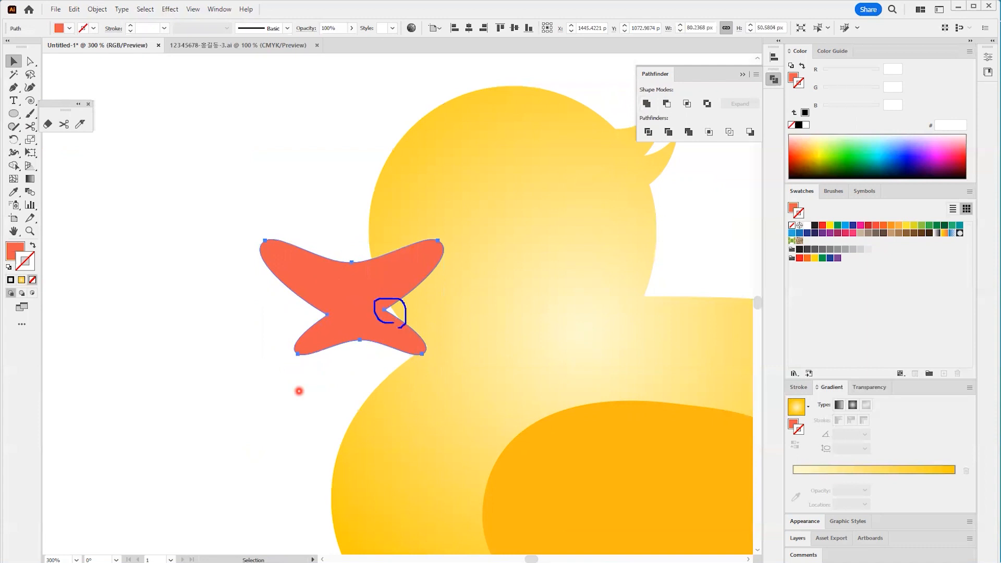
key("Escape")
Round the sharp inner corner between the two beak halves on the side touching the head
key("a")
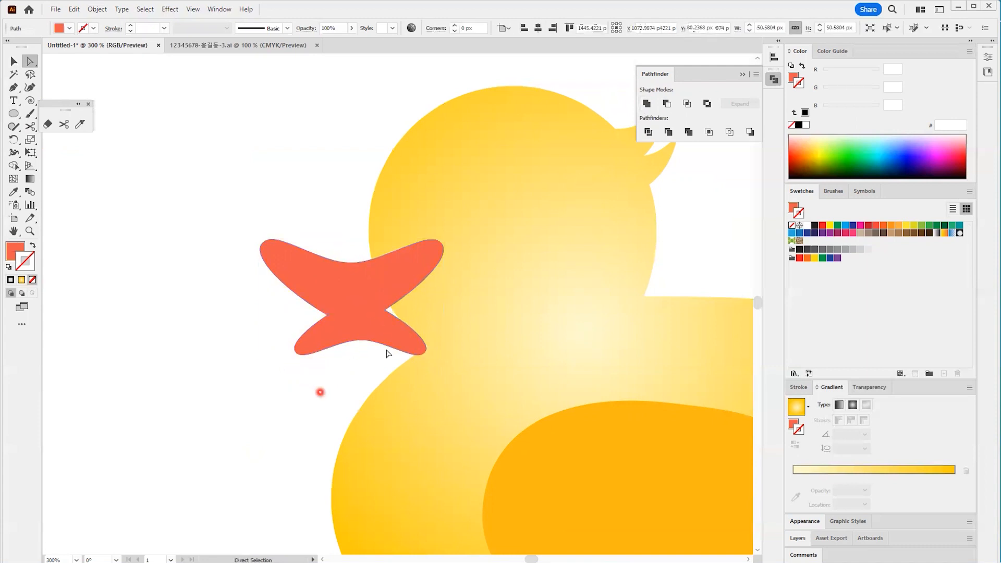
left_click(402, 324)
left_click(398, 312)
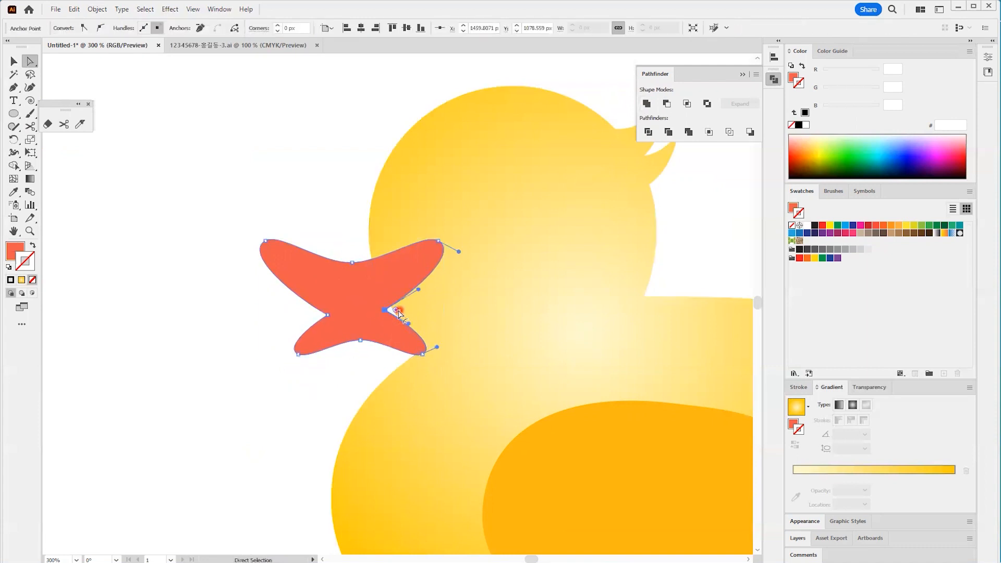
left_click_drag(398, 311, 437, 320)
Move the upper rear tip of the beak about 15 px left and 5 px down to shorten it over the head
left_click(440, 245)
left_click_drag(440, 245, 421, 273)
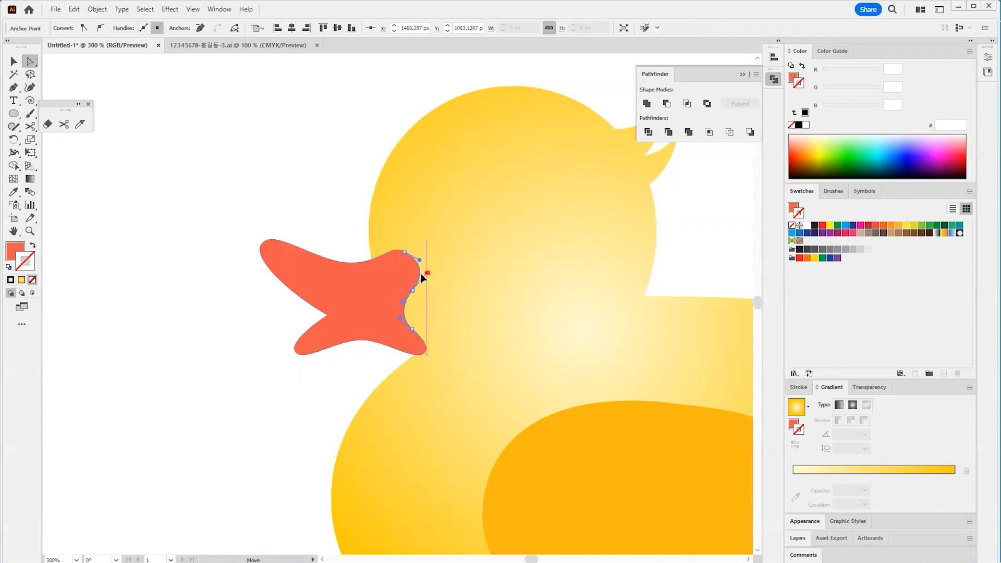
left_click_drag(390, 243, 388, 248)
Move the whole beak about 7 px left and 8 px up against the front of the head
left_click(13, 61)
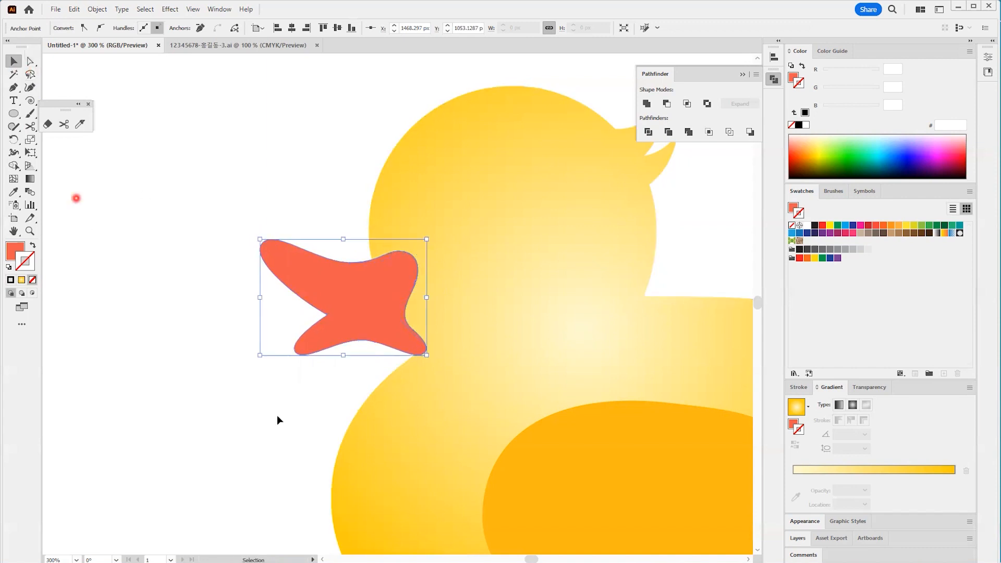
left_click(277, 416)
left_click_drag(384, 302, 368, 284)
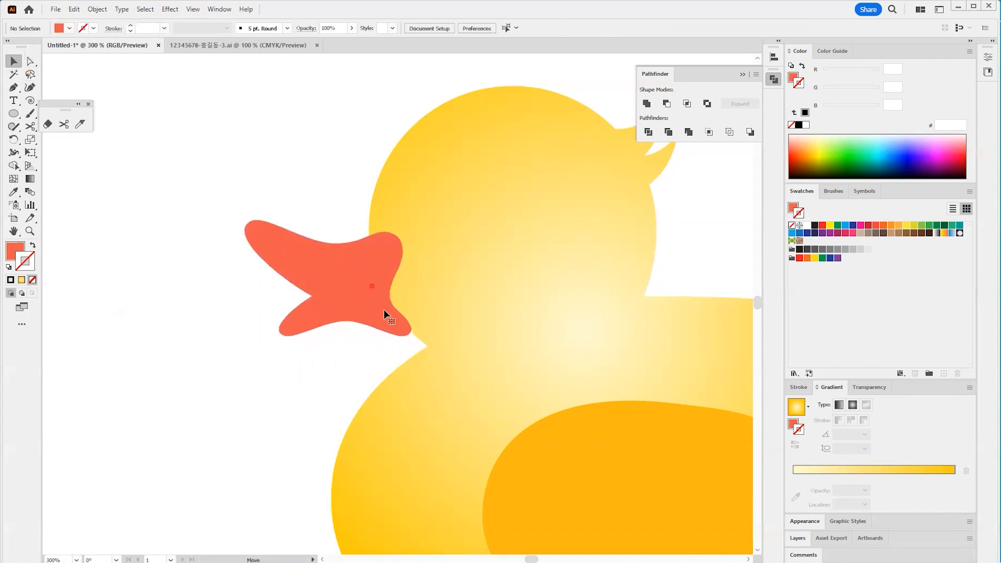
left_click(314, 383)
Move the beak's anchor just above the rounded rear notch slightly left to deepen the notch
left_click(361, 290)
key("a")
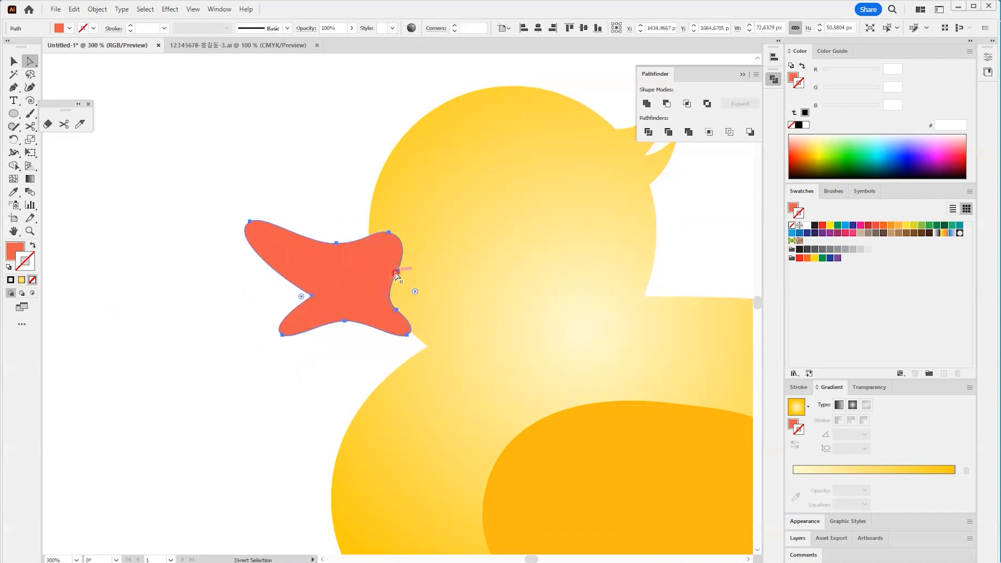
left_click(397, 272)
left_click_drag(397, 272, 389, 269)
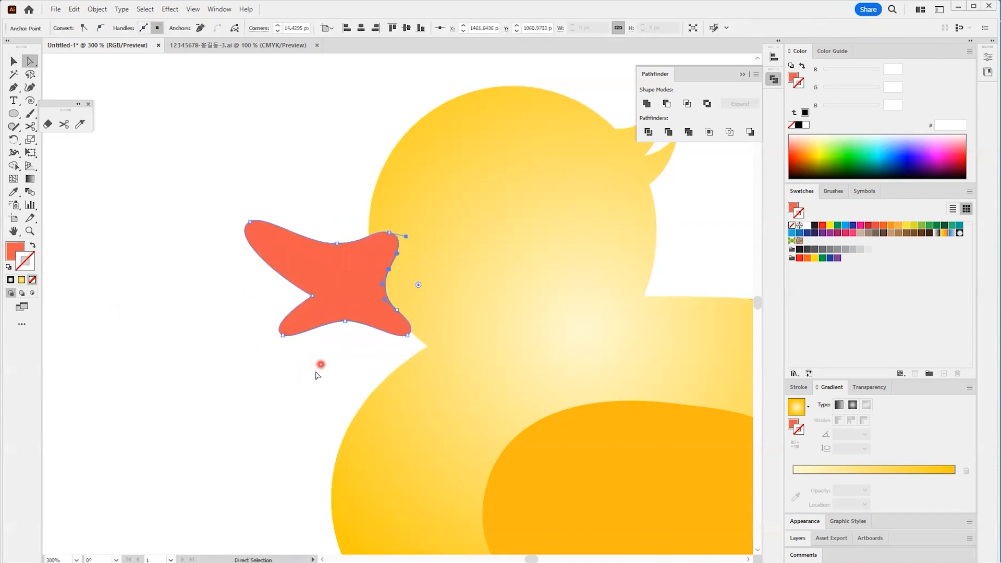
Move the beak's upper rear anchor about 7 px left and slightly up to reshape the bump where it meets the head
left_click(368, 261)
left_click(389, 233)
left_click_drag(389, 233, 374, 229)
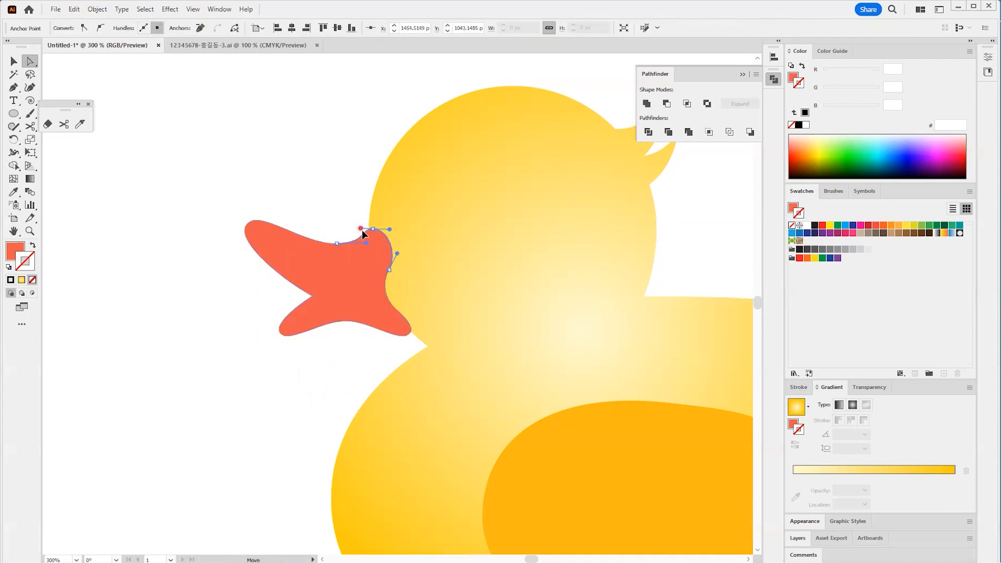
left_click(331, 208)
left_click(345, 327)
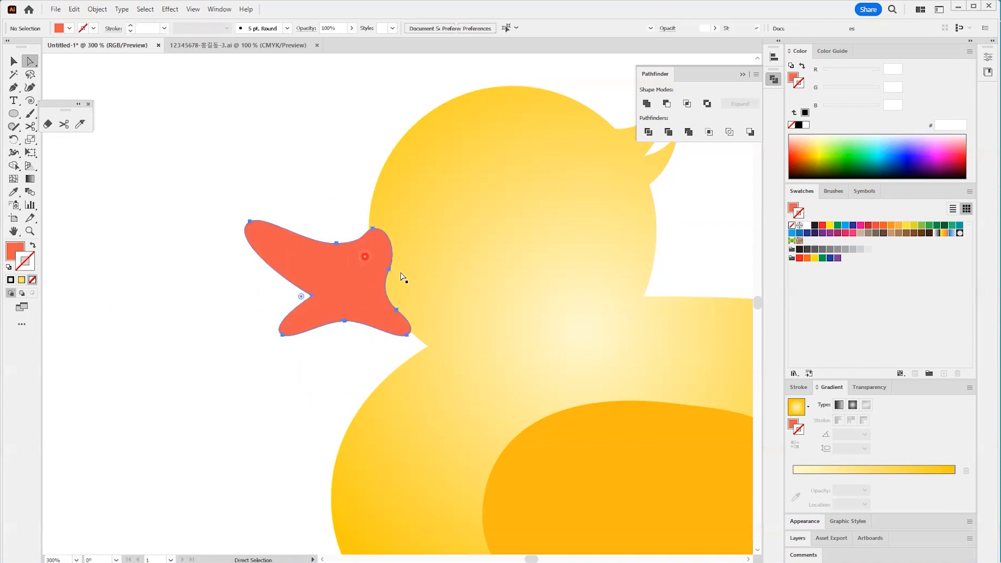
left_click(391, 263)
left_click(351, 368)
Round the sharp corner of the yellow body path where the head meets the breast below the beak
left_click(432, 371)
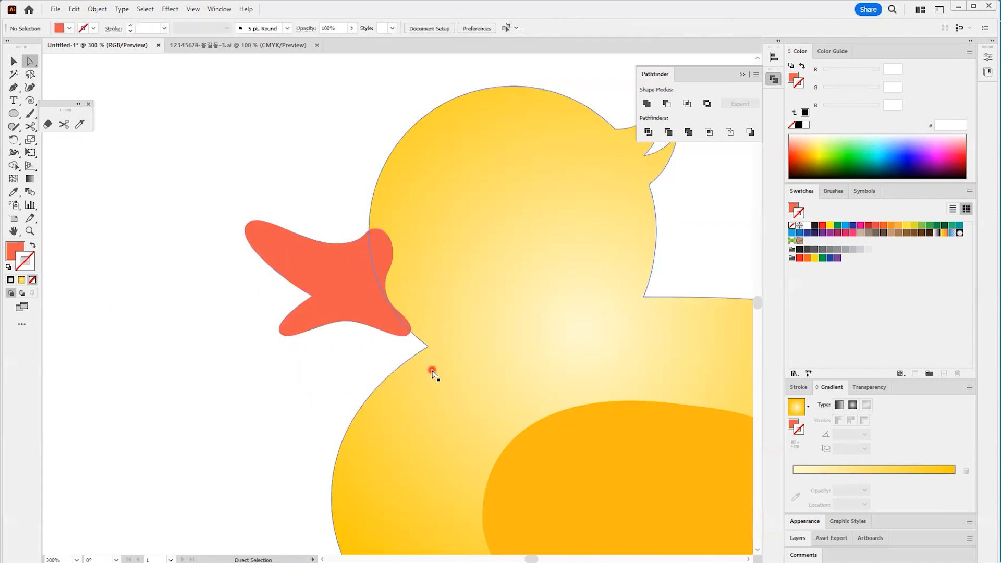
key("ctrl")
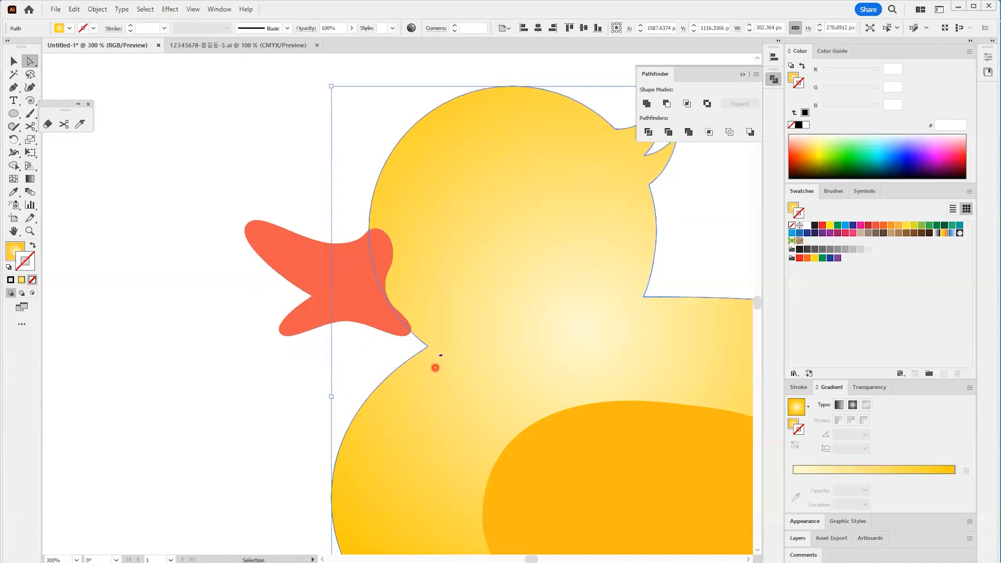
key("Escape")
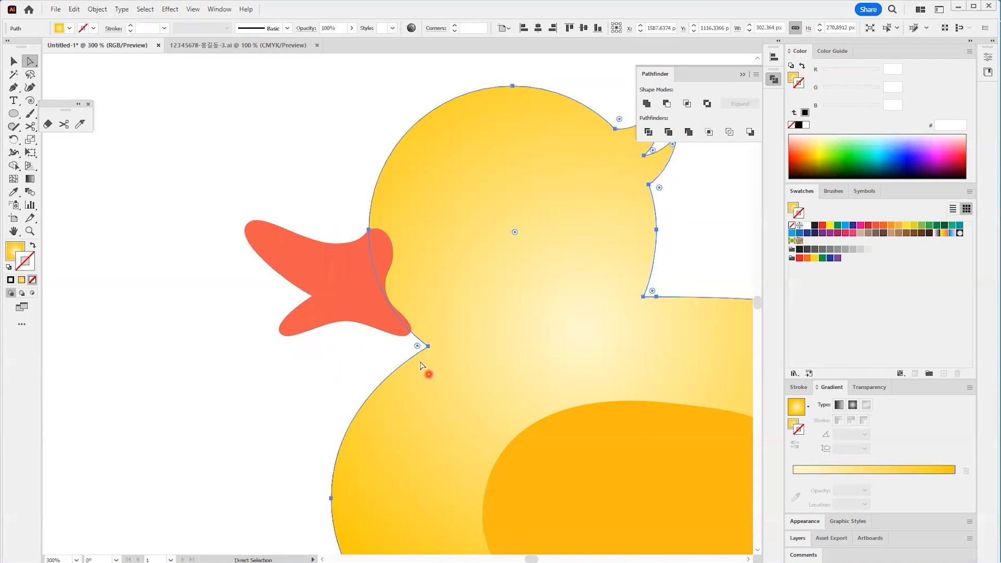
left_click(429, 347)
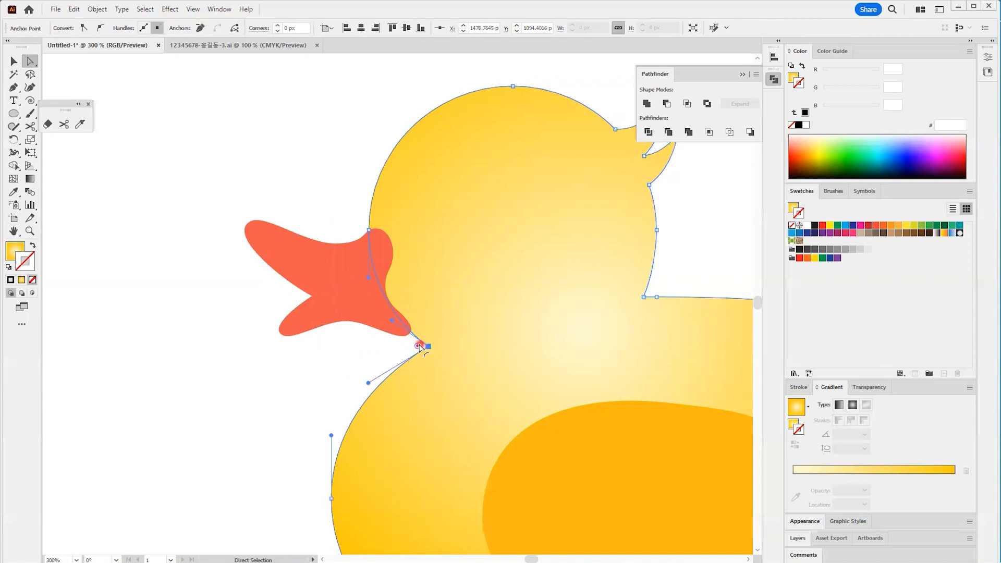
mouse_move(412, 347)
left_mouse_down()
mouse_move(393, 341)
mouse_move(403, 354)
left_mouse_up()
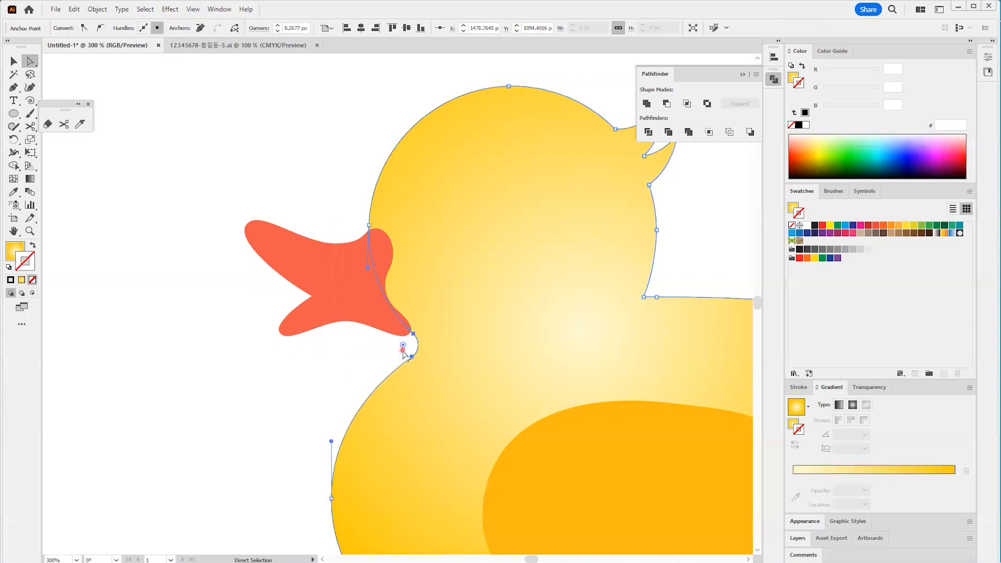
left_click(352, 380)
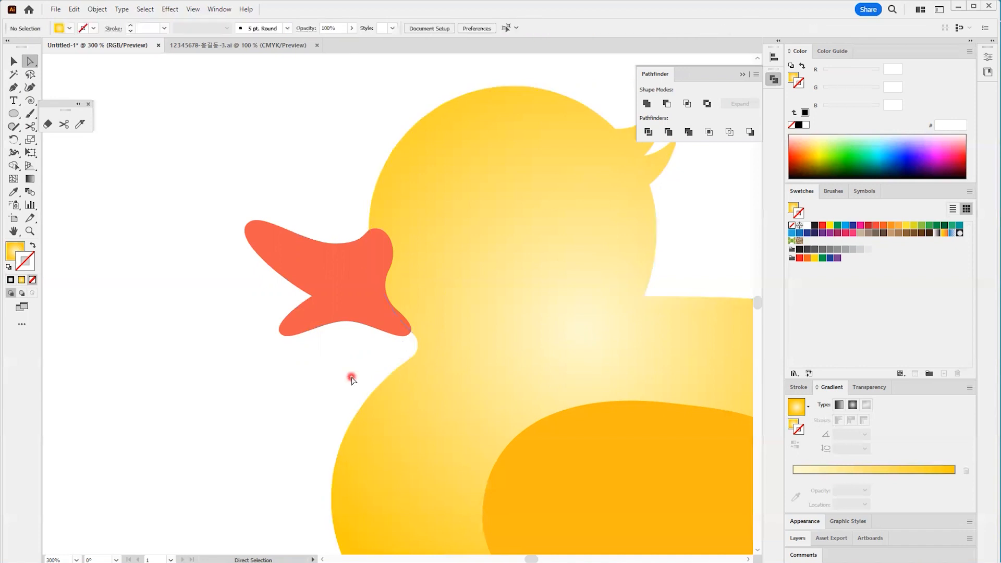
Draw a black eye ellipse about 21 by 35 px on the upper front of the head and tilt it clockwise
left_click(13, 114)
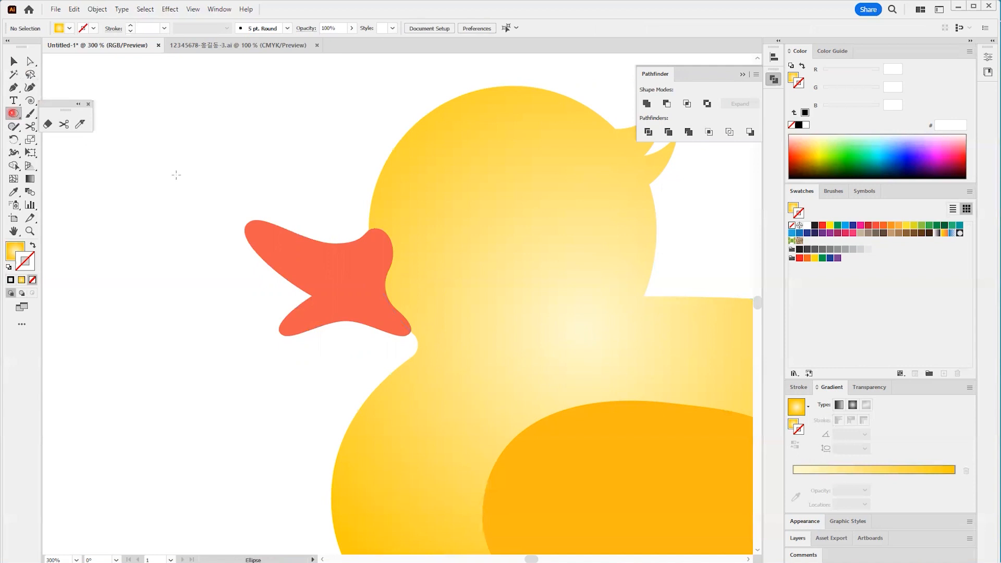
left_click_drag(421, 141, 469, 219)
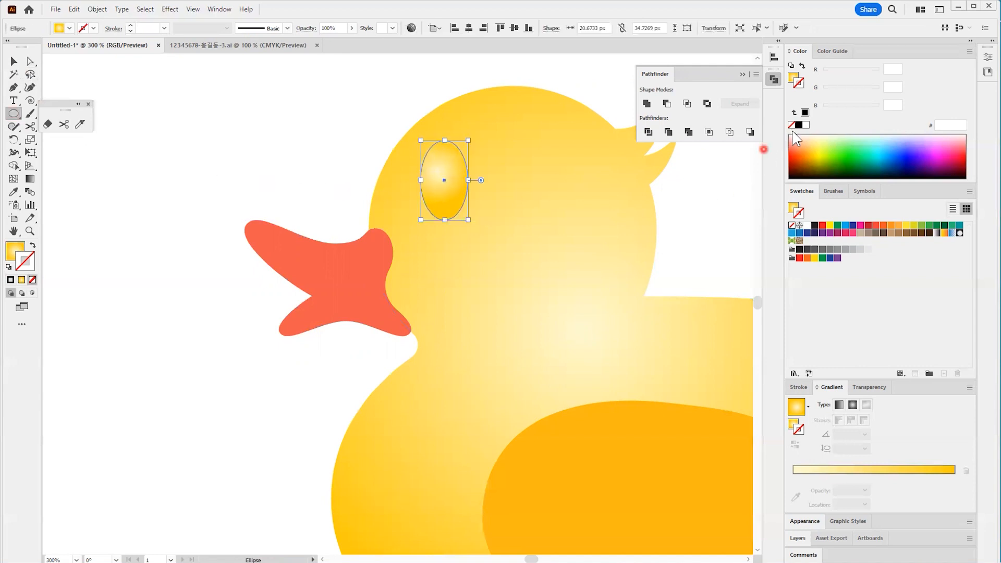
left_click(800, 125)
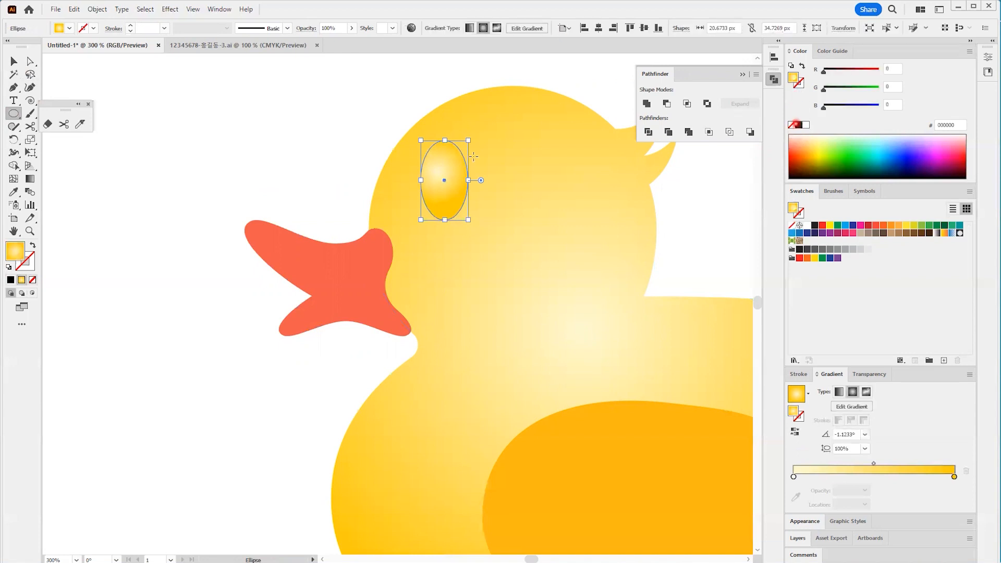
left_click_drag(471, 134, 449, 159)
Duplicate the black eye ellipse in place, fill the copy white and shrink it into a highlight inside the eye's front edge
key("v")
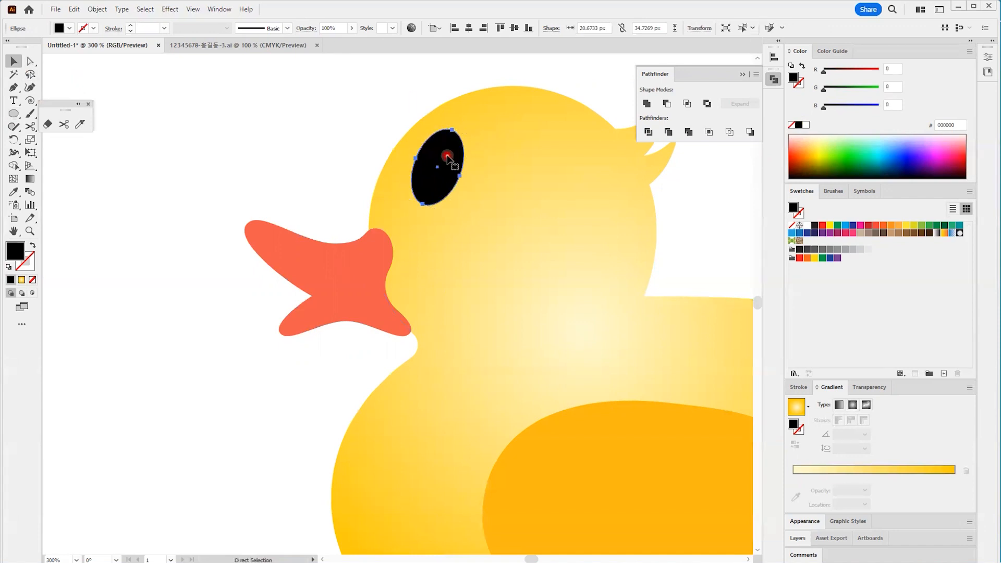
left_click(806, 125)
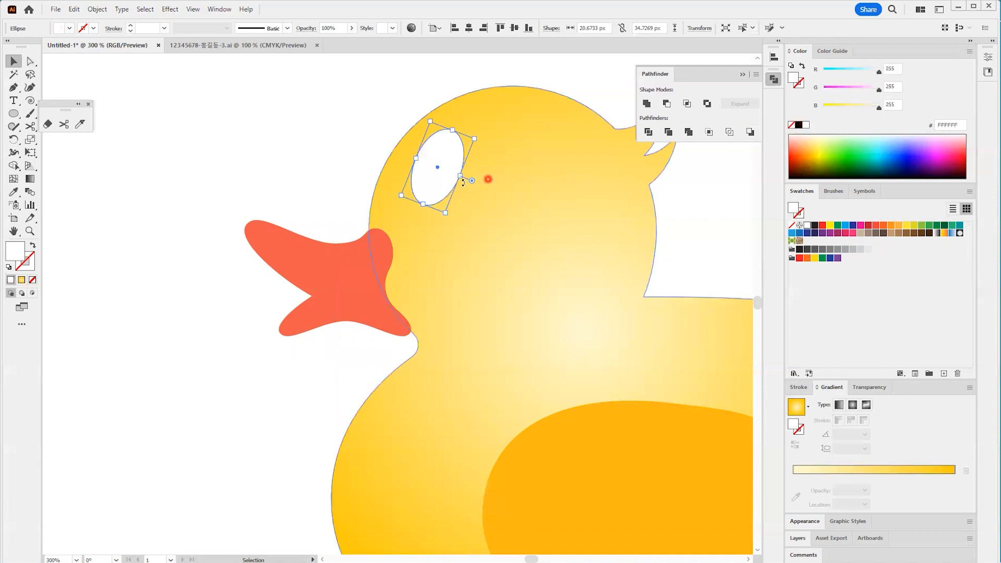
mouse_move(460, 175)
left_mouse_down()
mouse_move(452, 172)
mouse_move(470, 180)
mouse_move(451, 172)
left_mouse_up()
left_click_drag(453, 129, 441, 178)
left_click(192, 235)
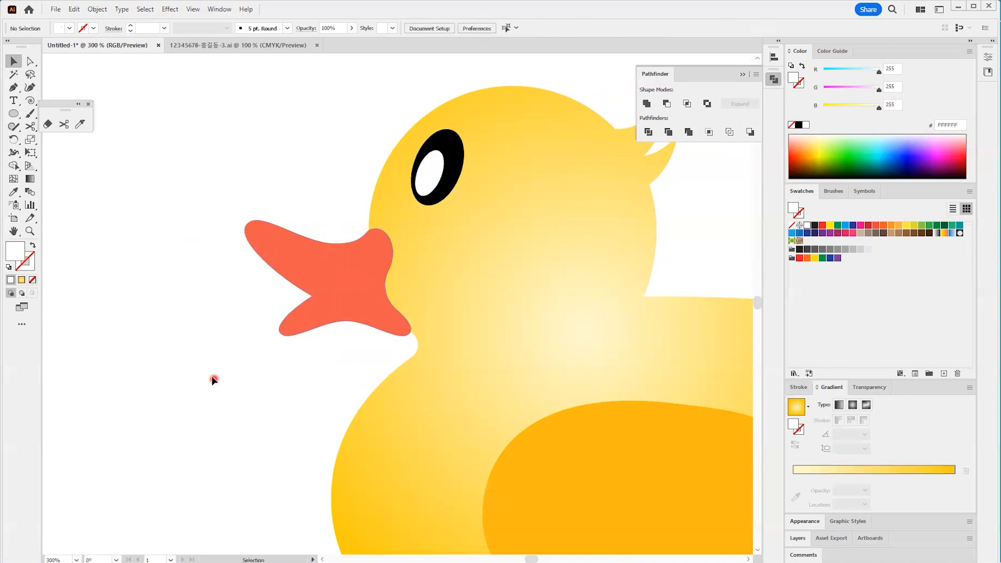
left_click_drag(601, 262, 394, 254)
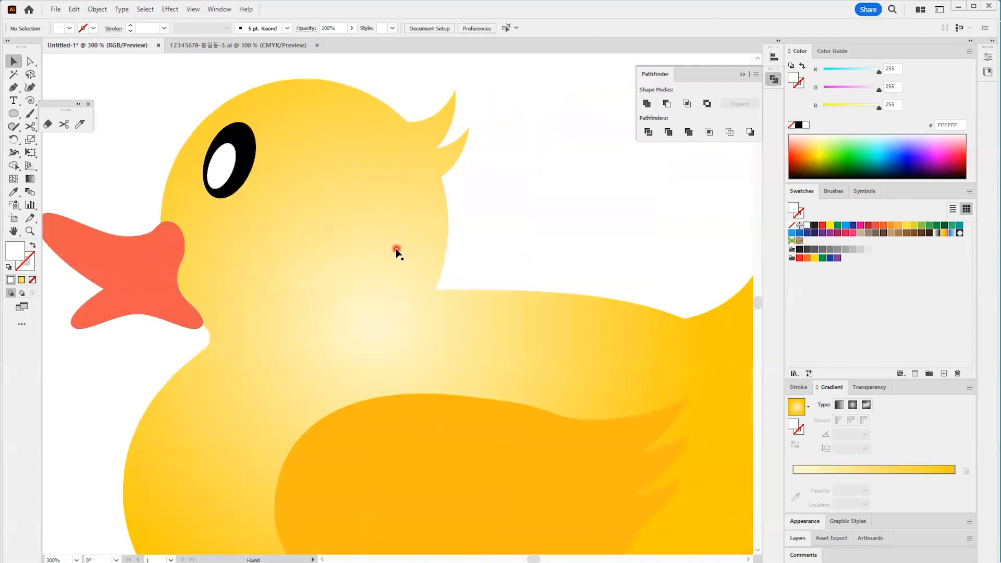
Draw an open curved highlight path about 53 by 68 px inside the back of the head, with no fill and a white stroke
key("p")
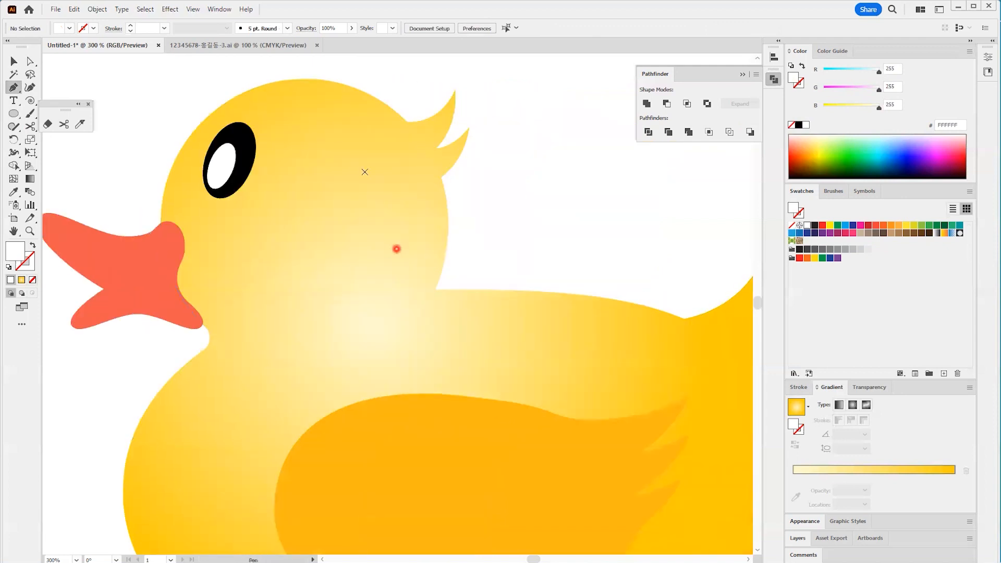
left_click(300, 96)
left_click_drag(421, 253, 406, 408)
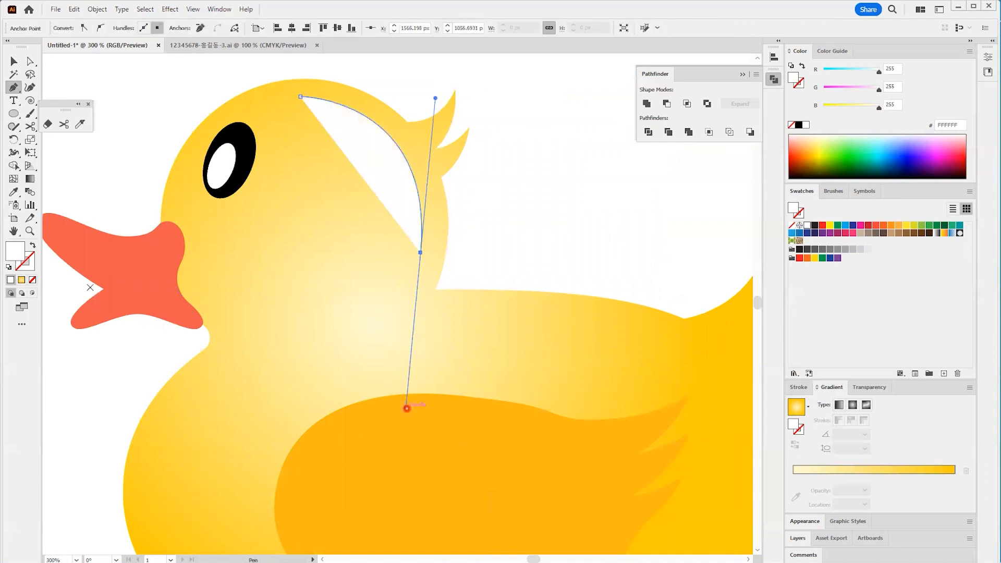
left_click(32, 280)
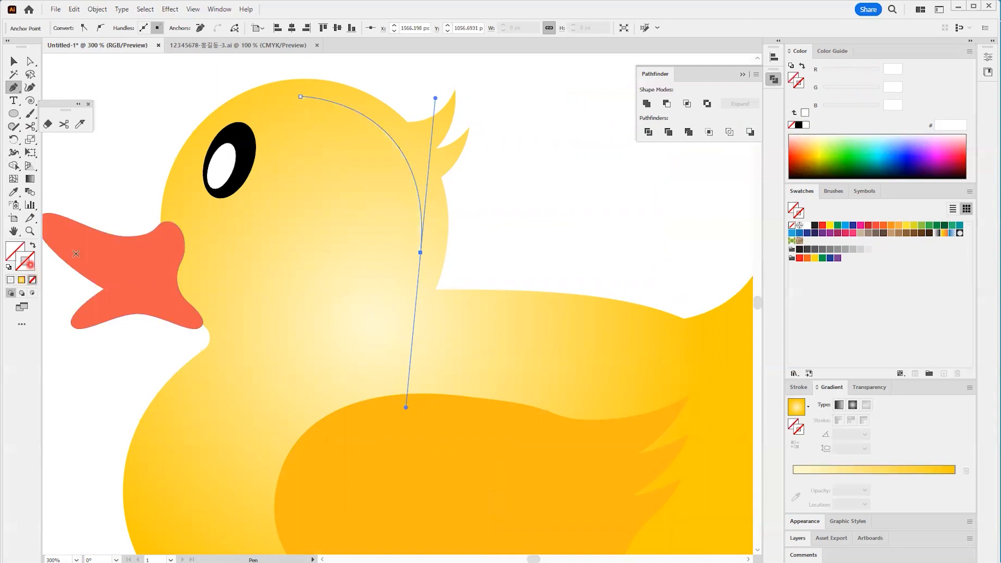
left_click(807, 124)
left_click(14, 61)
left_click(535, 164)
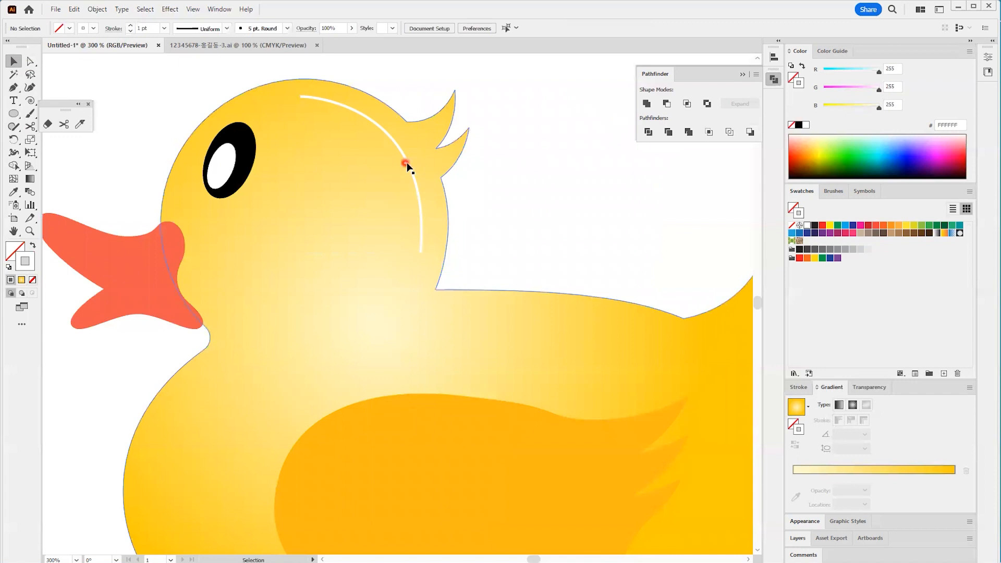
Apply the lens-shaped variable width profile, tapered at both ends, to the head highlight and set its stroke weight to 5 pt
left_click(406, 164)
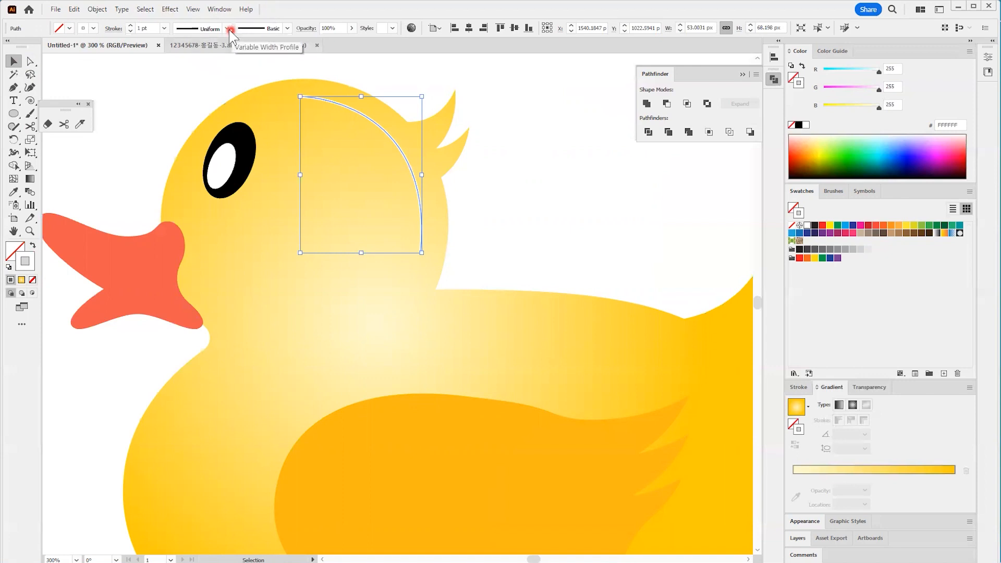
left_click(228, 29)
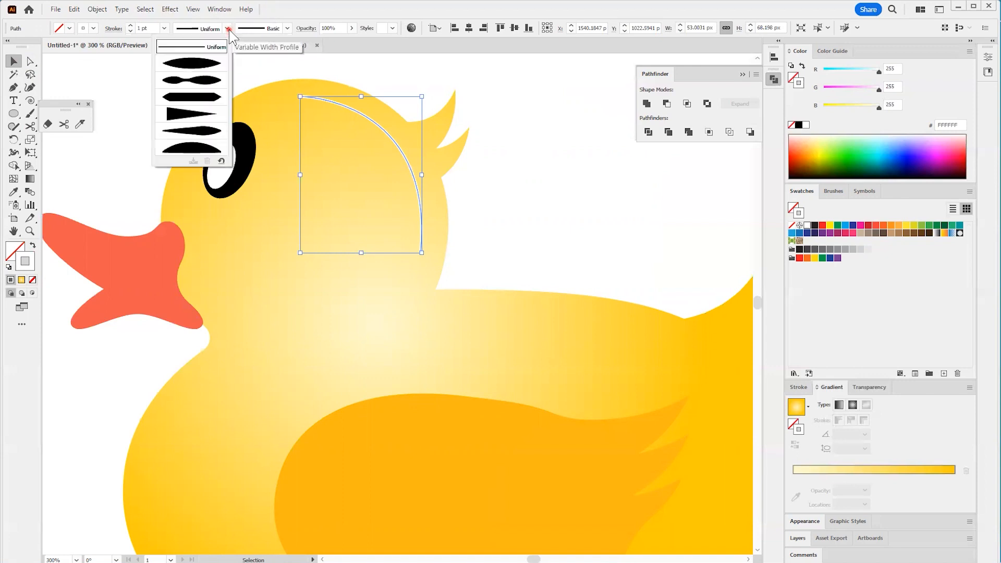
left_click(211, 65)
left_click(130, 26)
left_click(130, 26)
left_click(131, 26)
left_click(131, 26)
left_click(130, 27)
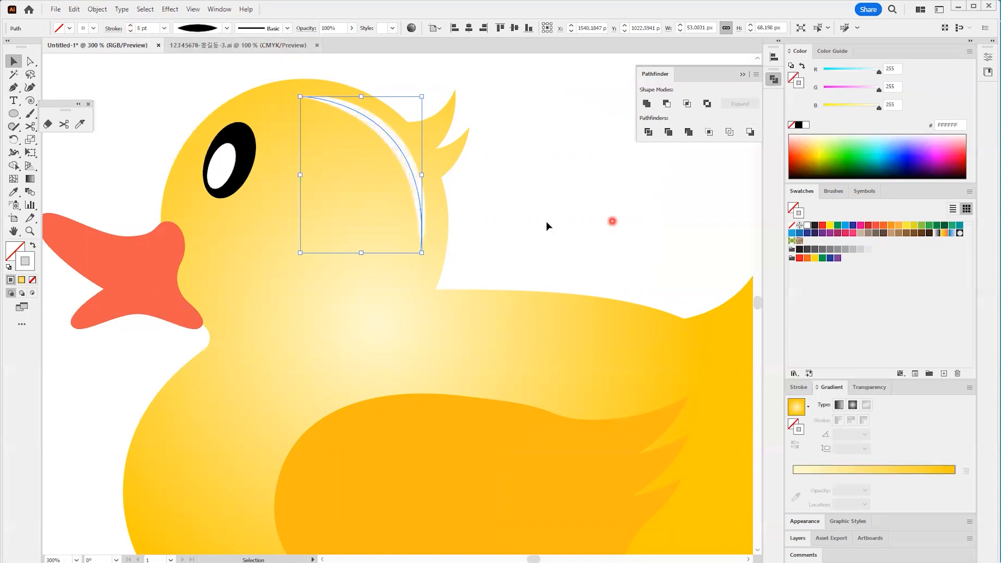
left_click(131, 31)
Duplicate the white head highlight onto the orange wing and rotate the copy to follow the wing's upper front edge
left_click_drag(415, 219, 490, 338)
scroll(480, 378, "down", 3)
left_click_drag(372, 320, 371, 306)
Reshape the wing highlight by lowering its front anchor and adjusting its curve handle, and nudge it slightly up along the wing's edge
key("a")
left_click(292, 383)
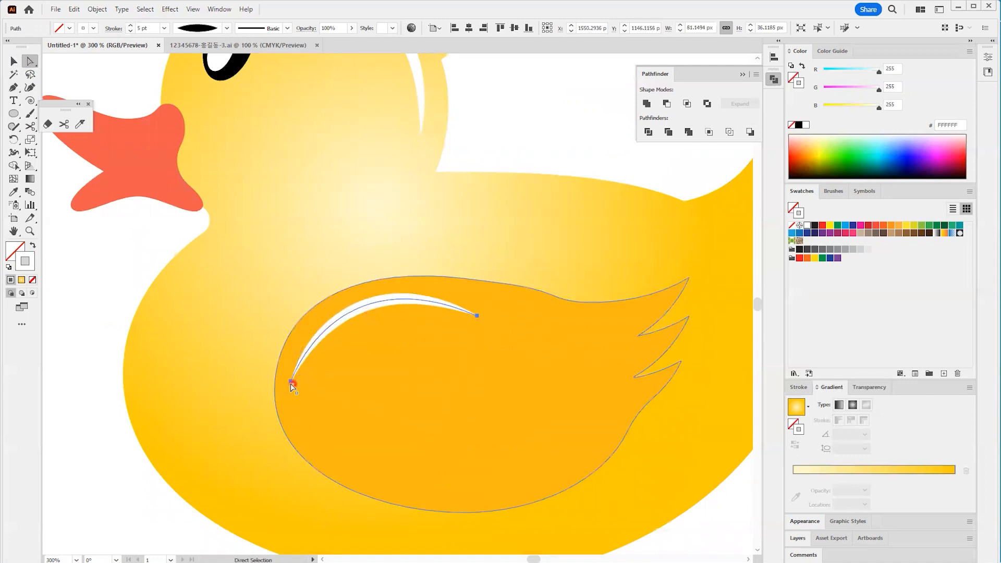
left_click_drag(292, 383, 300, 411)
left_click_drag(334, 254, 301, 272)
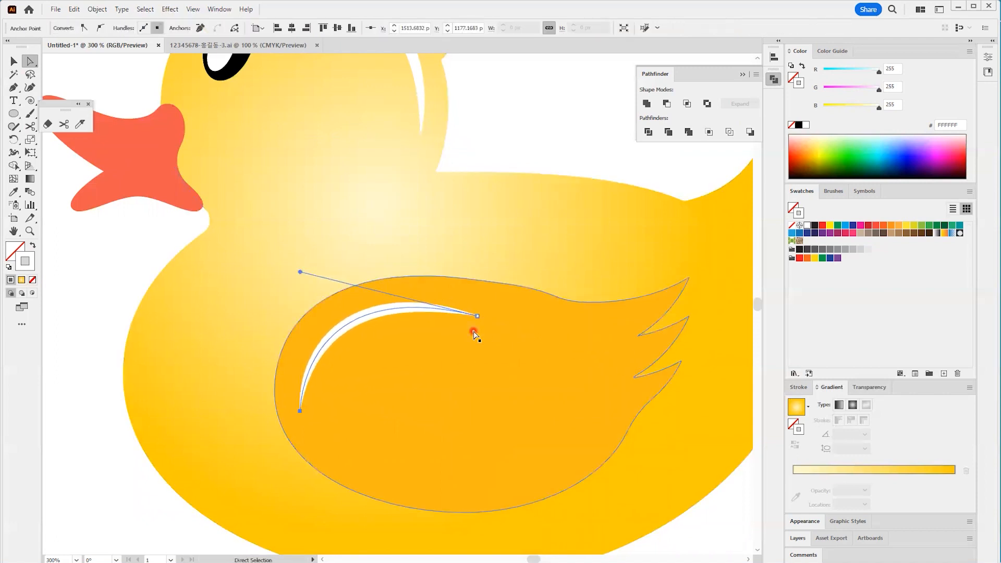
key("v")
key("ctrl+shift+a")
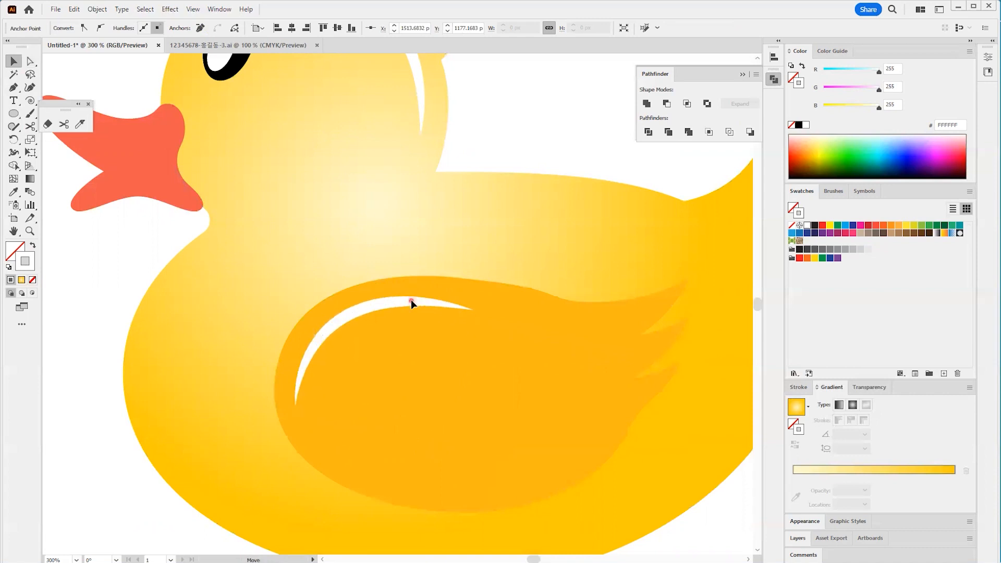
left_click(414, 300)
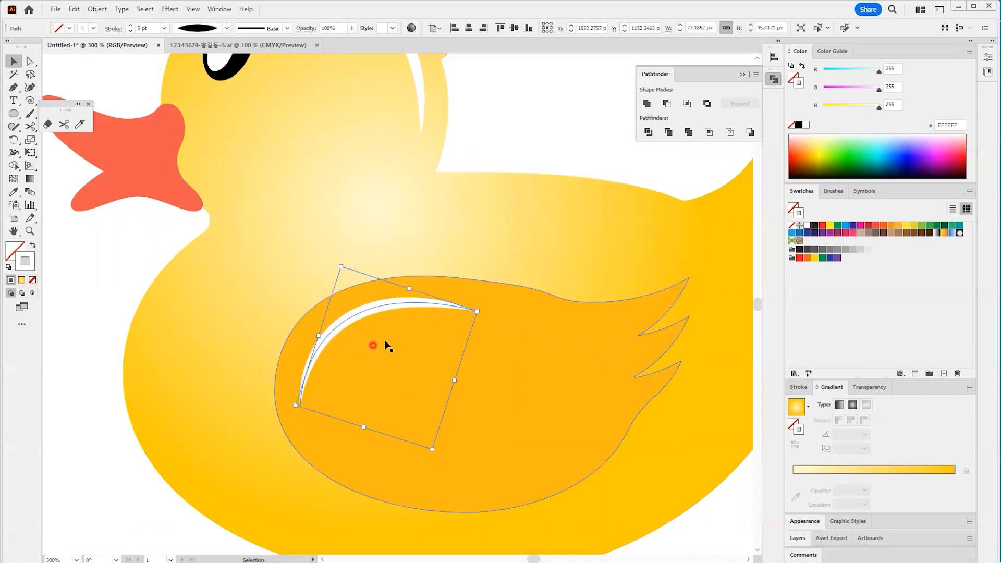
left_click(530, 140)
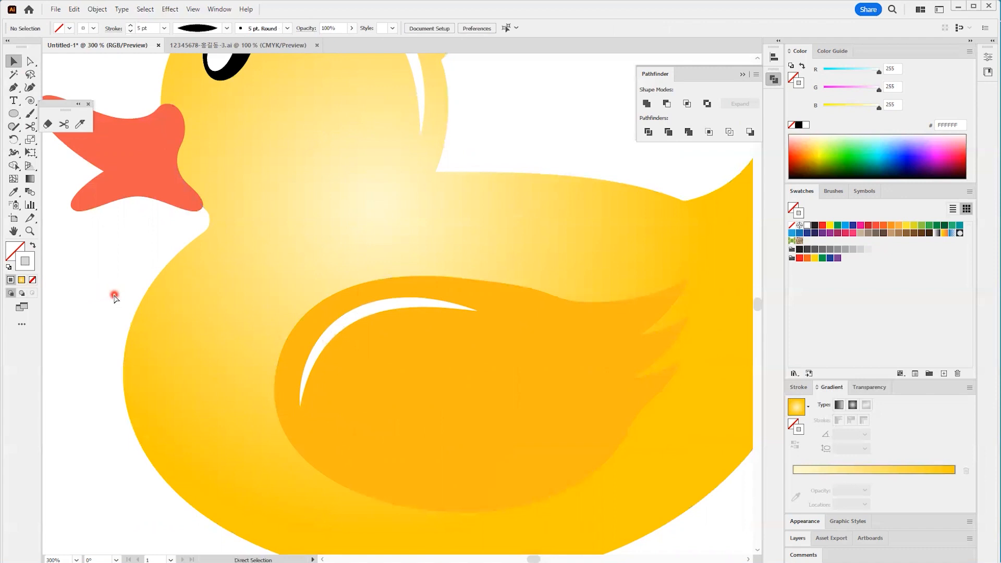
Round the sharp corner of the yellow body path where the duck's back meets the tail
key("ctrl+equal")
key("ctrl+equal")
key("ctrl+minus")
key("ctrl+minus")
key("ctrl+minus")
key("ctrl+minus")
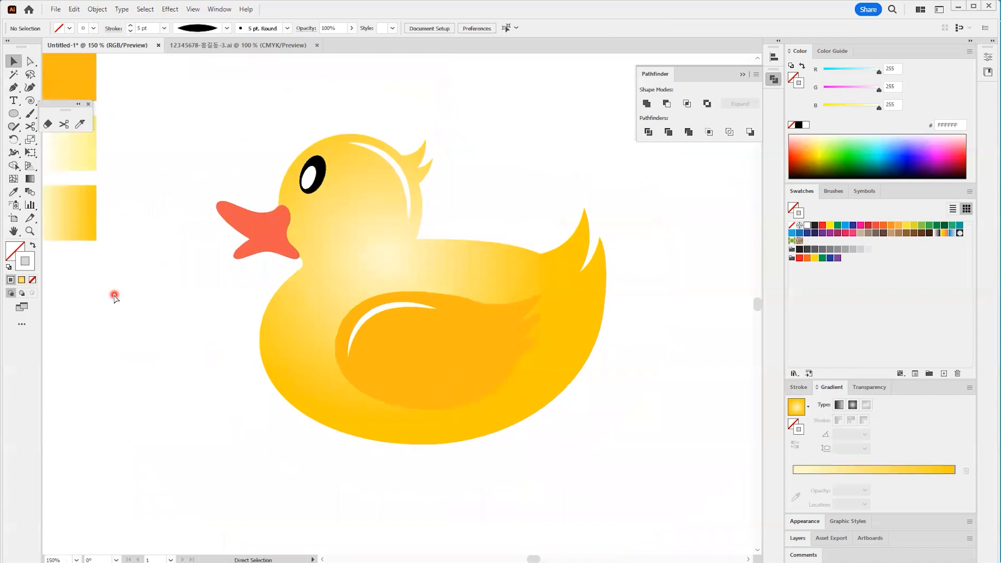
key("a")
left_click(541, 254)
left_click_drag(541, 243, 536, 209)
key("v")
left_click(535, 206)
left_click_drag(244, 139, 723, 542)
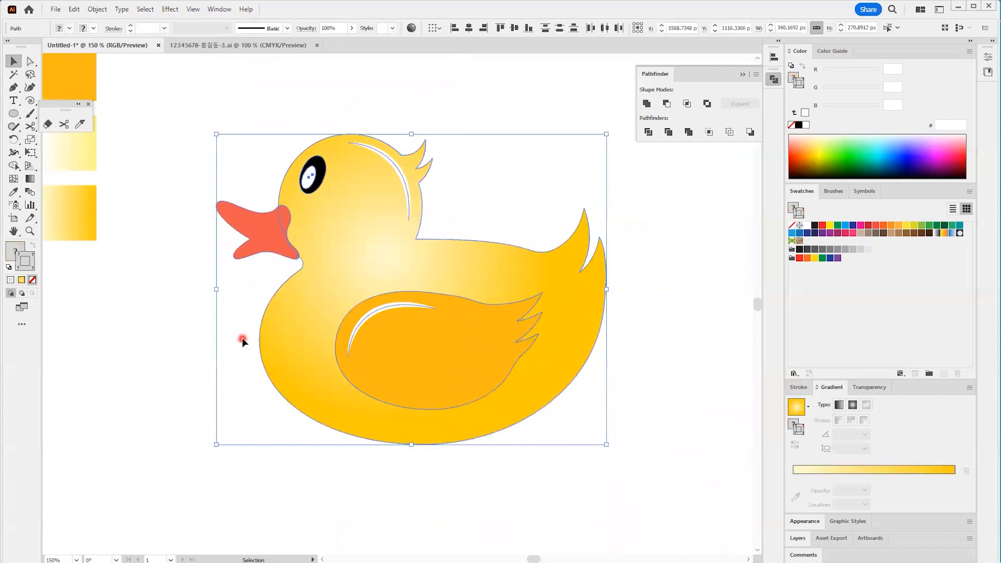
left_click(548, 477)
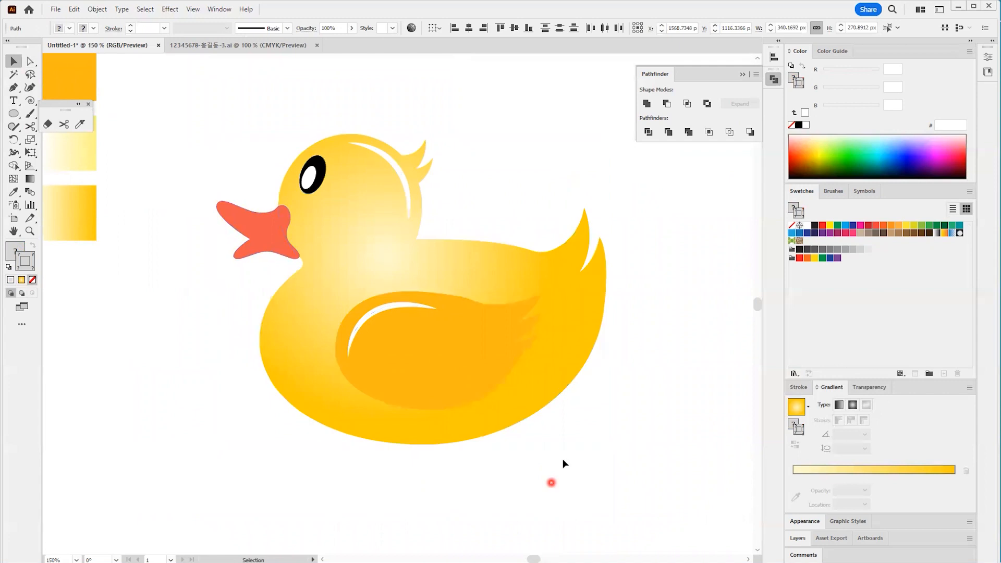